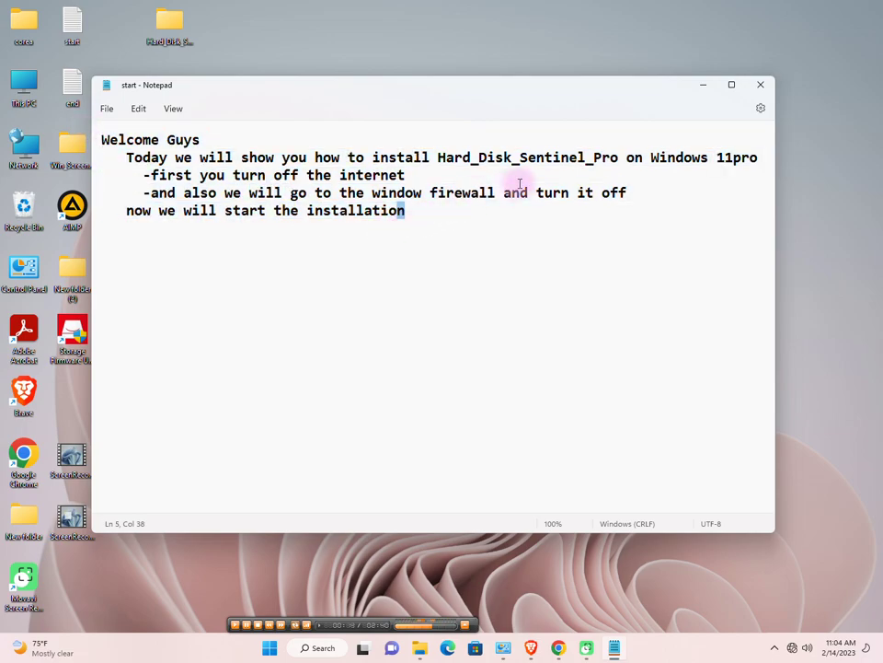
Step: Read through the Hard_Disk_Sentinel_Pro installation notes, highlighting the product name and the preparation lines, and close the file
{"action": "left_click_drag", "start_coordinate": [619, 158], "coordinate": [440, 159]}
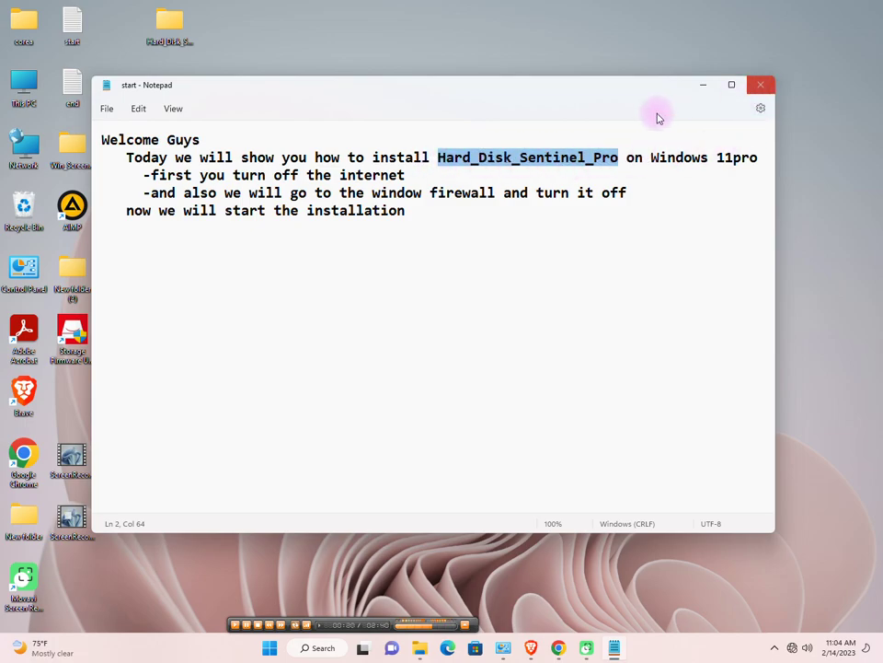
{"action": "left_click", "coordinate": [633, 246]}
{"action": "left_click_drag", "start_coordinate": [152, 176], "coordinate": [403, 175]}
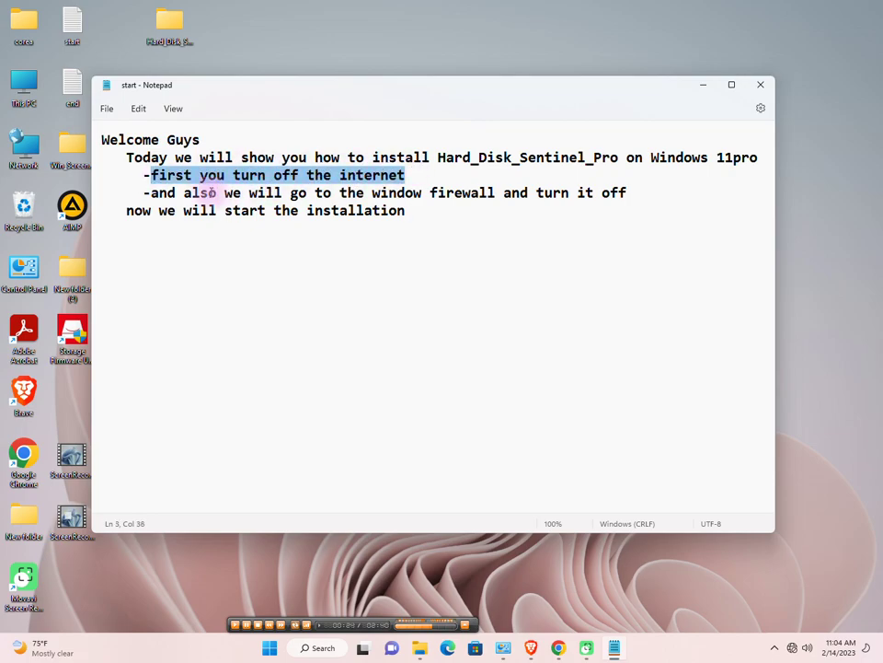
{"action": "left_click_drag", "start_coordinate": [151, 193], "coordinate": [625, 211]}
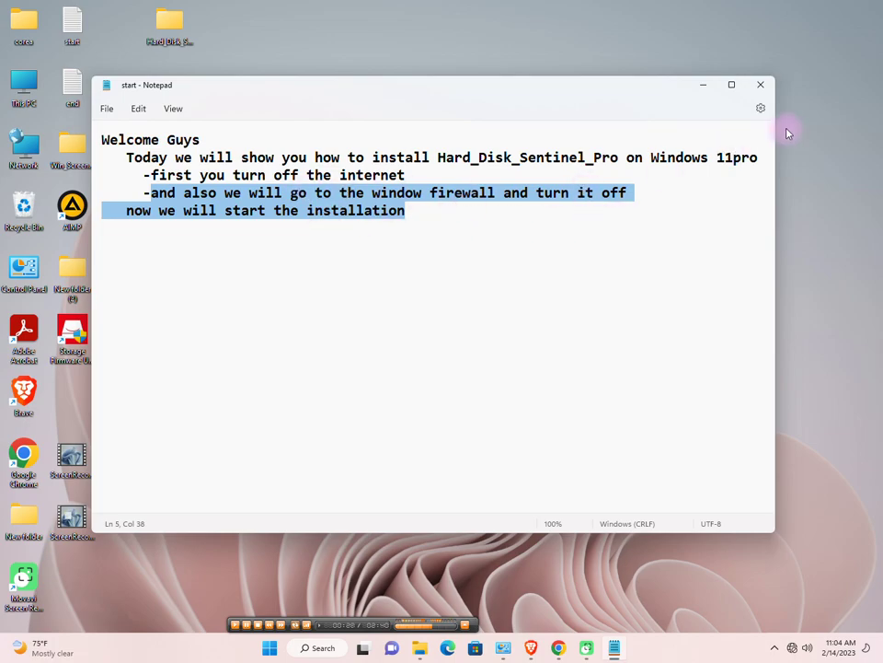
{"action": "left_click", "coordinate": [760, 84]}
Step: Launch hdsentinel_pro_setup from the Hard_Disk_Sentinel_Pro_5.70.11_Beta_Multilingual desktop folder and accept English as the setup language
{"action": "left_click_drag", "start_coordinate": [162, 28], "coordinate": [413, 160]}
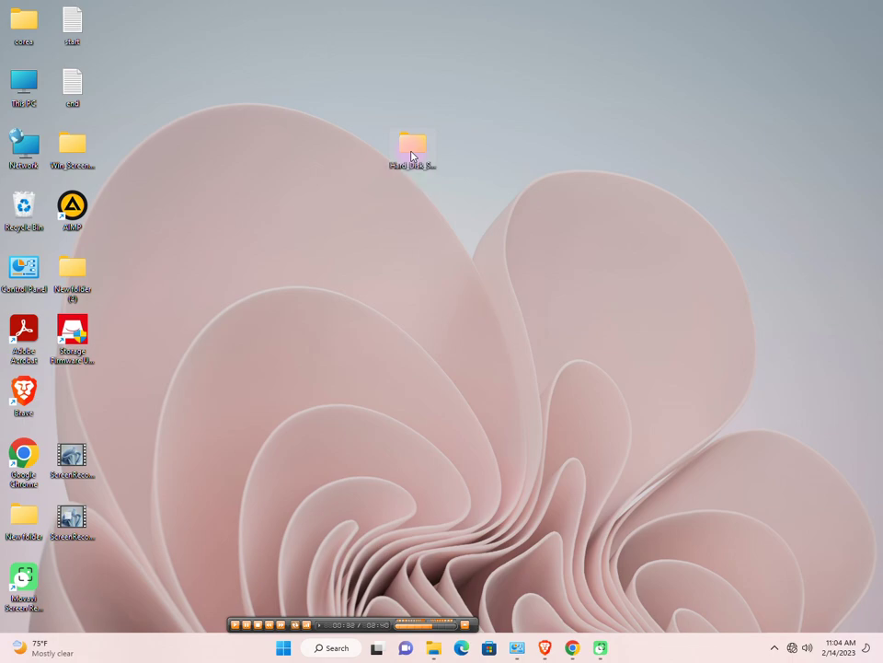
{"action": "double_click", "coordinate": [411, 153]}
{"action": "right_click", "coordinate": [321, 234]}
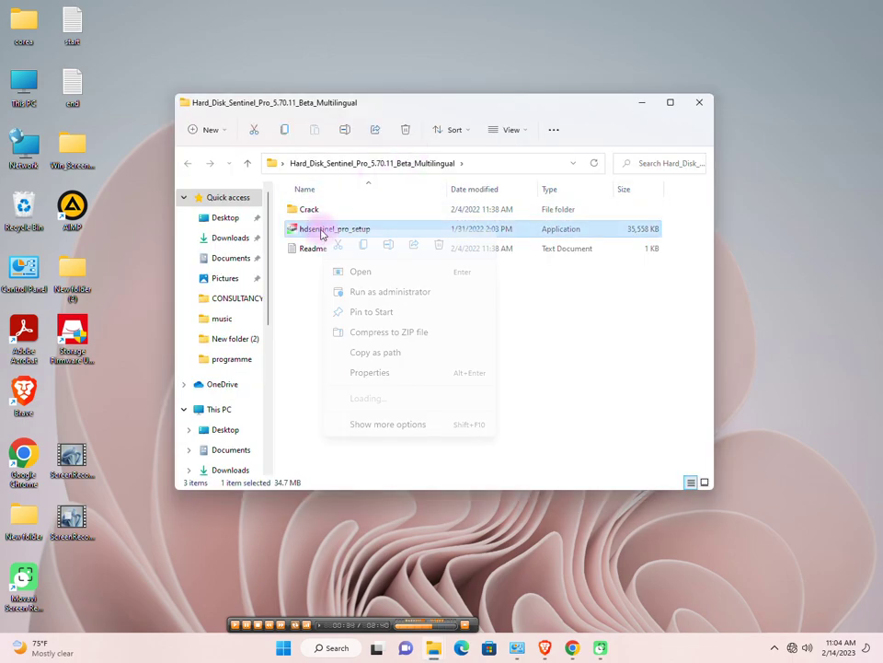
{"action": "left_click", "coordinate": [357, 272]}
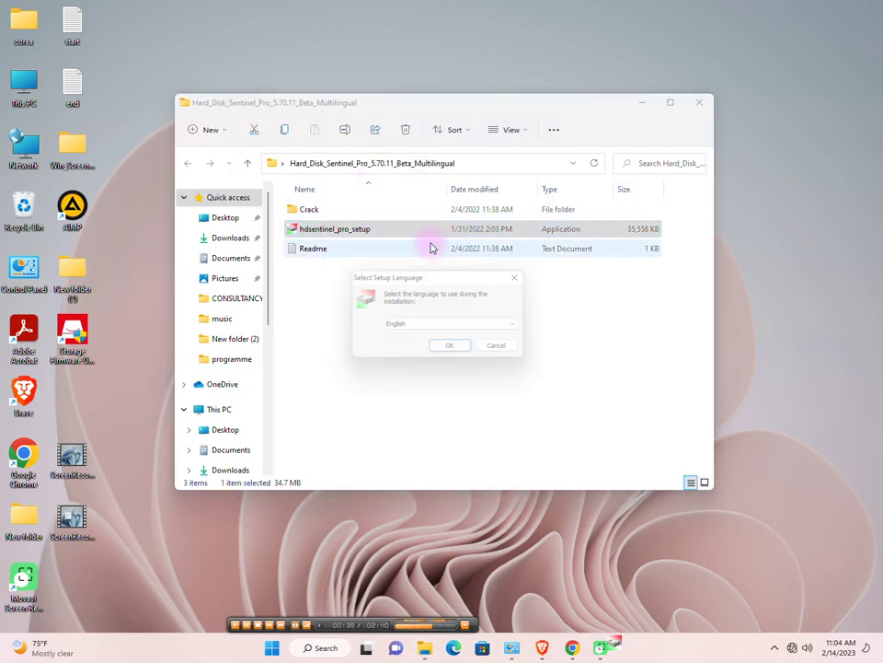
{"action": "left_click", "coordinate": [462, 350]}
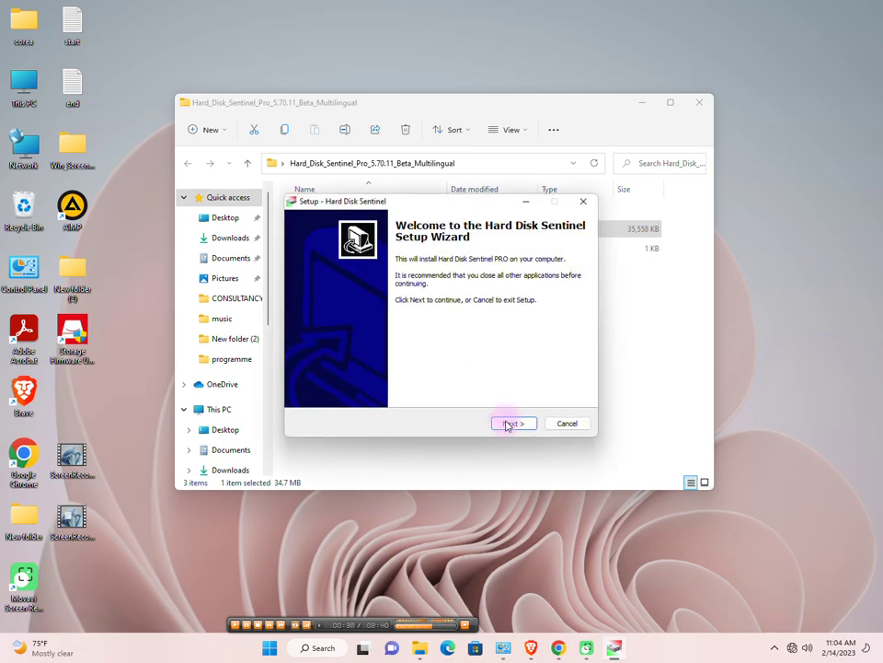
Step: Accept the license agreement and confirm installing into the existing C:\Program Files (x86)\Hard Disk Sentinel folder
{"action": "left_click", "coordinate": [509, 422]}
{"action": "left_click", "coordinate": [372, 386]}
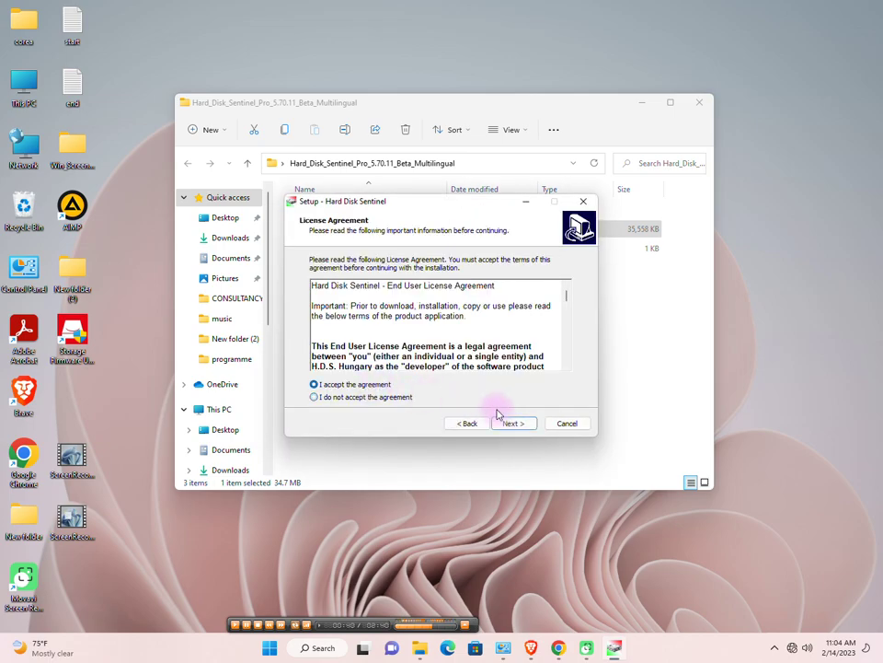
{"action": "left_click", "coordinate": [513, 422]}
{"action": "left_click", "coordinate": [513, 423]}
{"action": "left_click", "coordinate": [699, 102]}
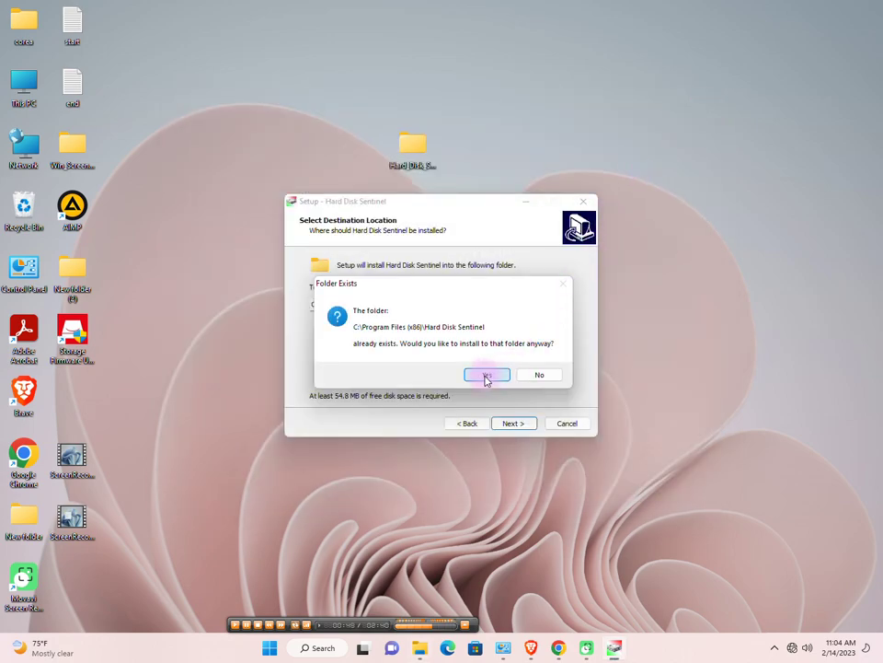
{"action": "left_click", "coordinate": [486, 376]}
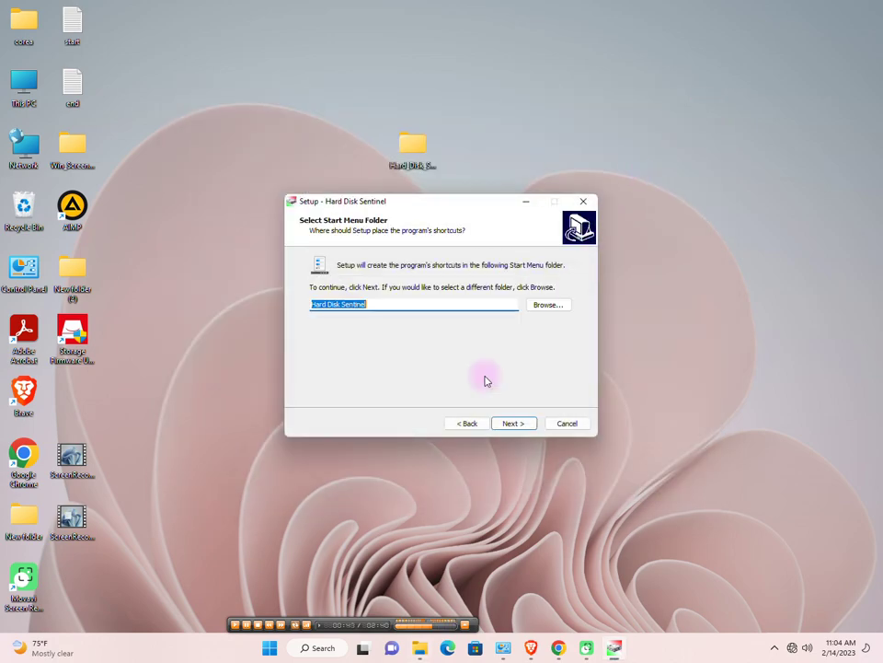
Step: Install with the default Start Menu folder plus desktop and Quick Launch icons, and finish setup without launching Hard Disk Sentinel
{"action": "left_click", "coordinate": [512, 423]}
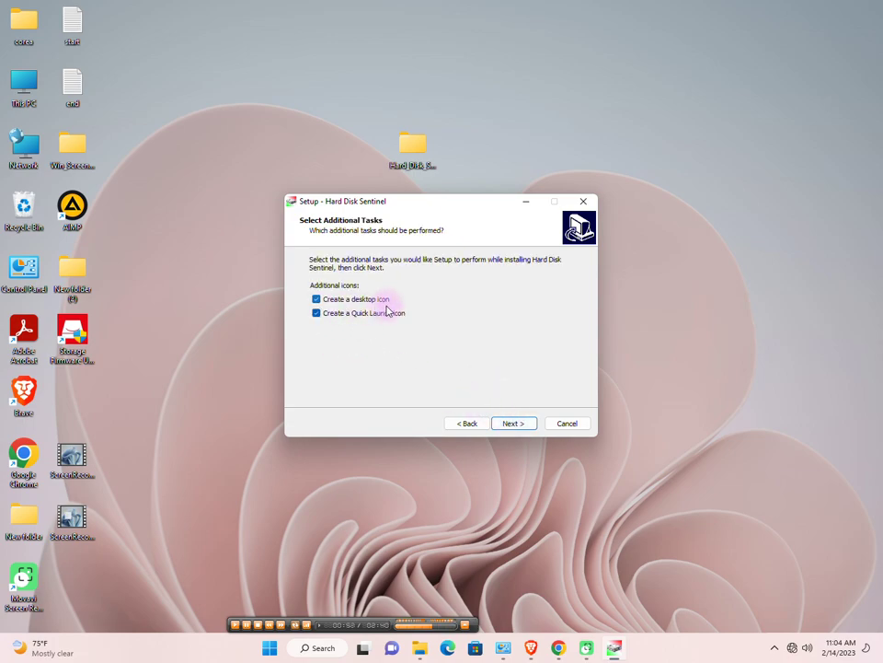
{"action": "left_click", "coordinate": [512, 427]}
{"action": "left_click", "coordinate": [513, 426]}
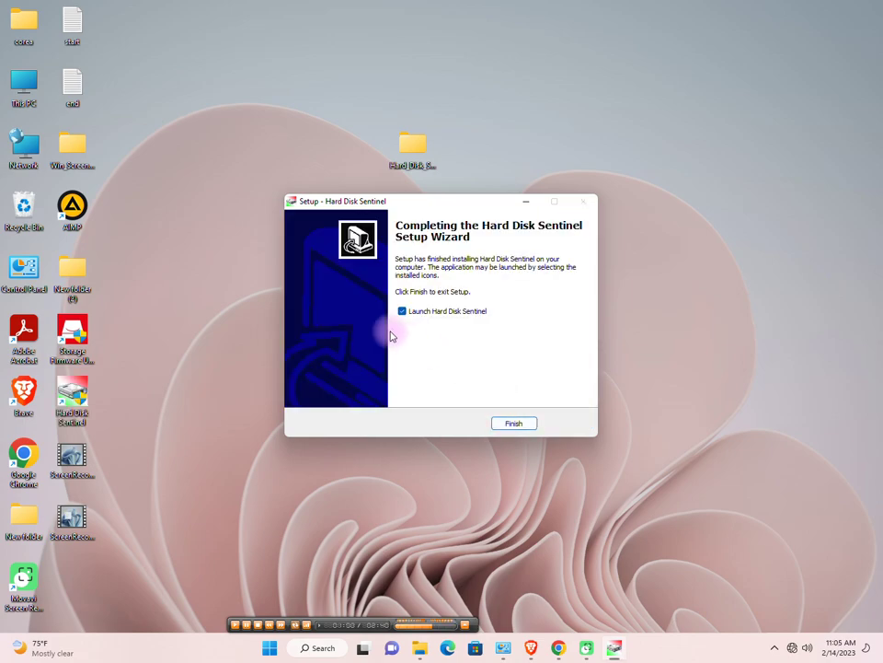
{"action": "left_click", "coordinate": [403, 314]}
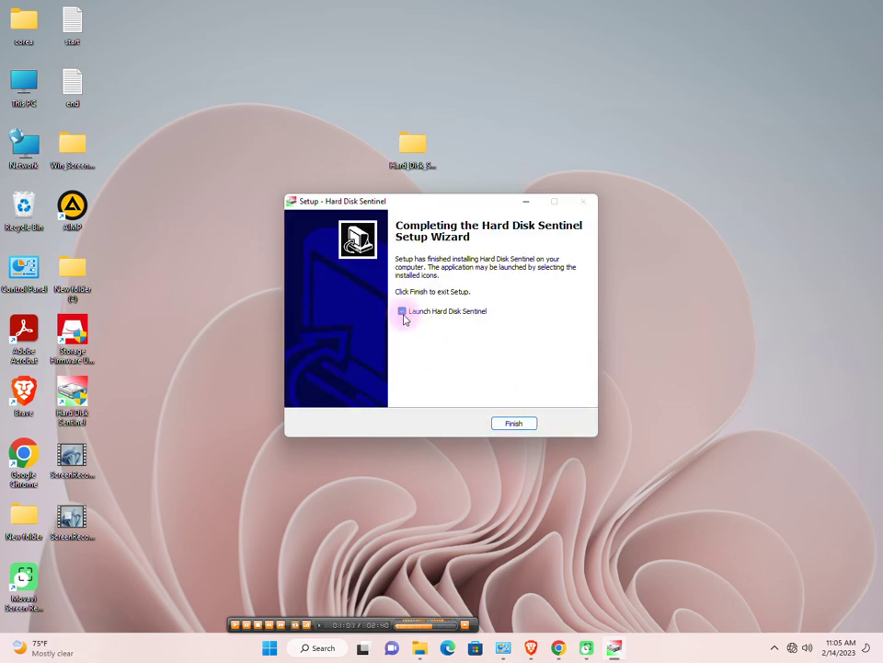
{"action": "left_click", "coordinate": [512, 426]}
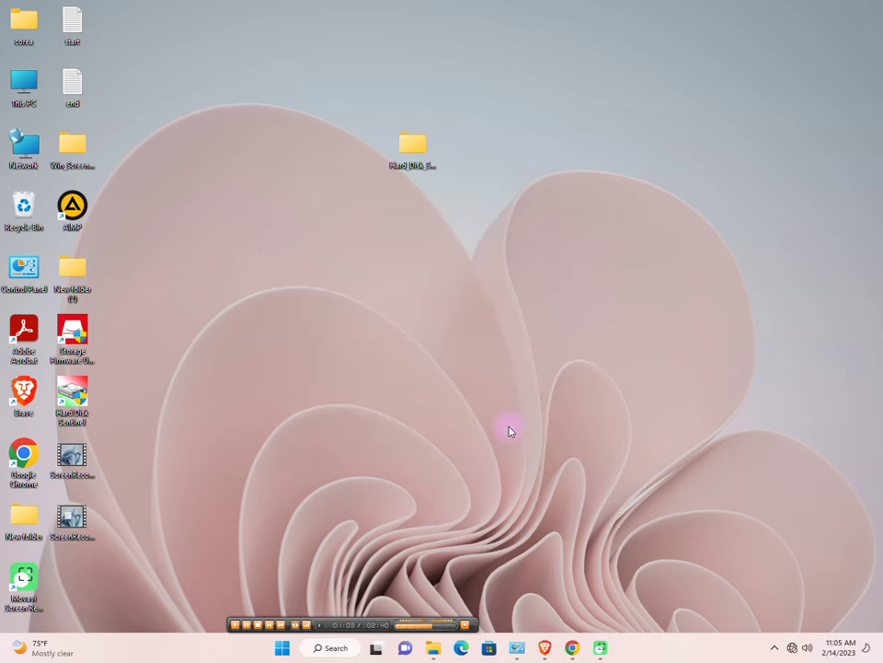
Step: Copy the Activator application from the Crack subfolder of the Hard_Disk_Sentinel_Pro desktop folder and close the folder window
{"action": "left_click", "coordinate": [419, 147]}
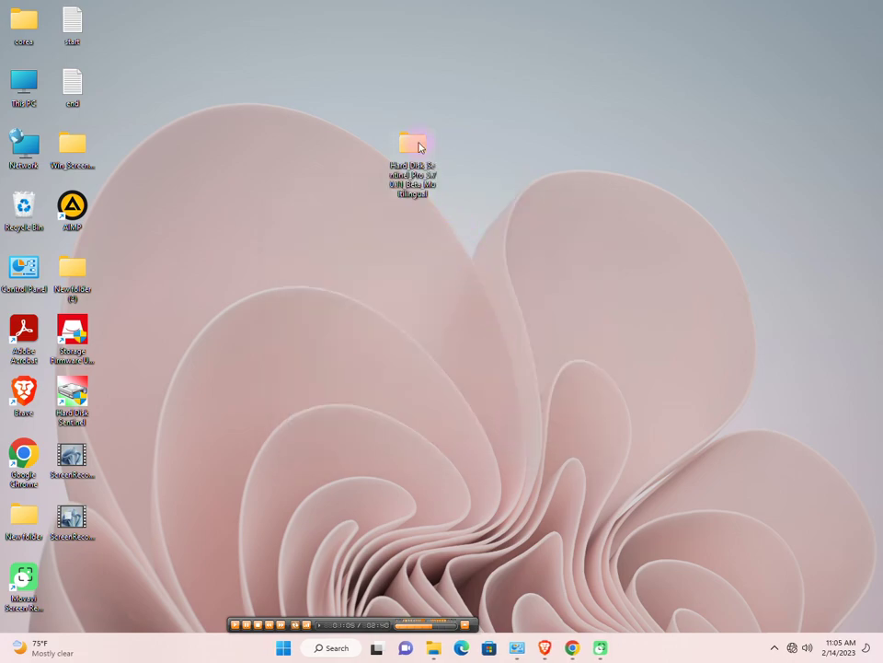
{"action": "double_click", "coordinate": [416, 148]}
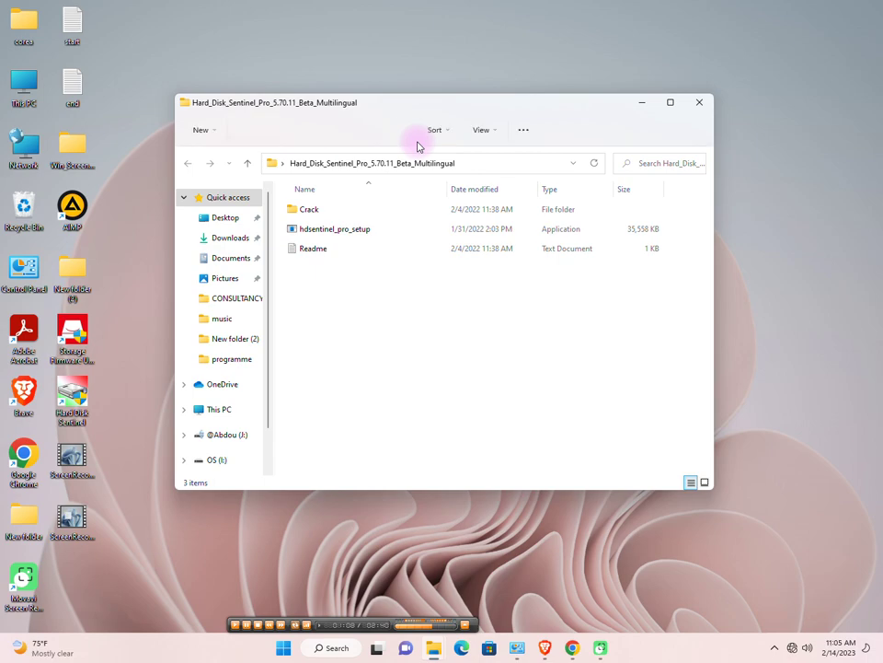
{"action": "double_click", "coordinate": [313, 210]}
{"action": "left_click", "coordinate": [309, 212]}
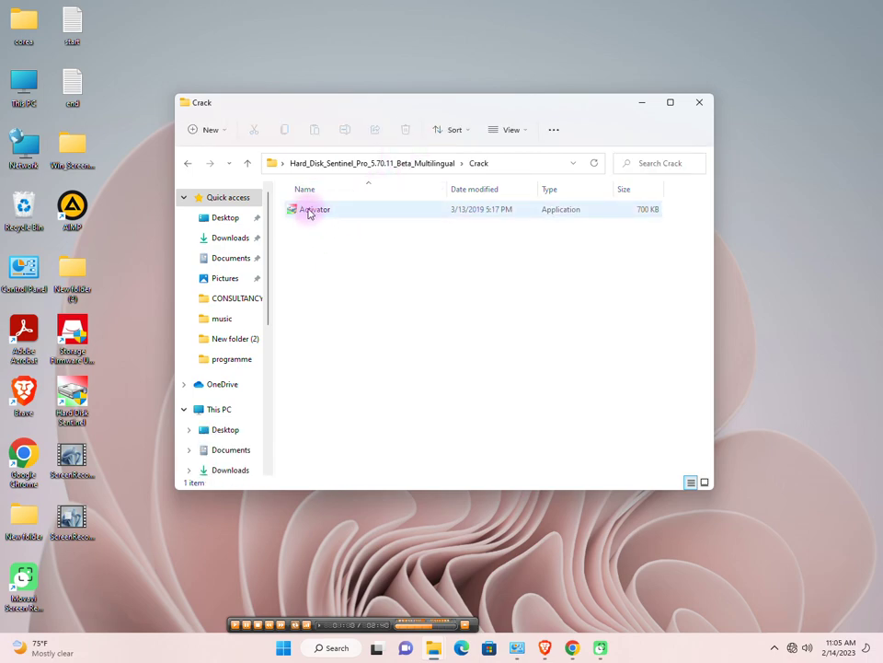
{"action": "right_click", "coordinate": [309, 212]}
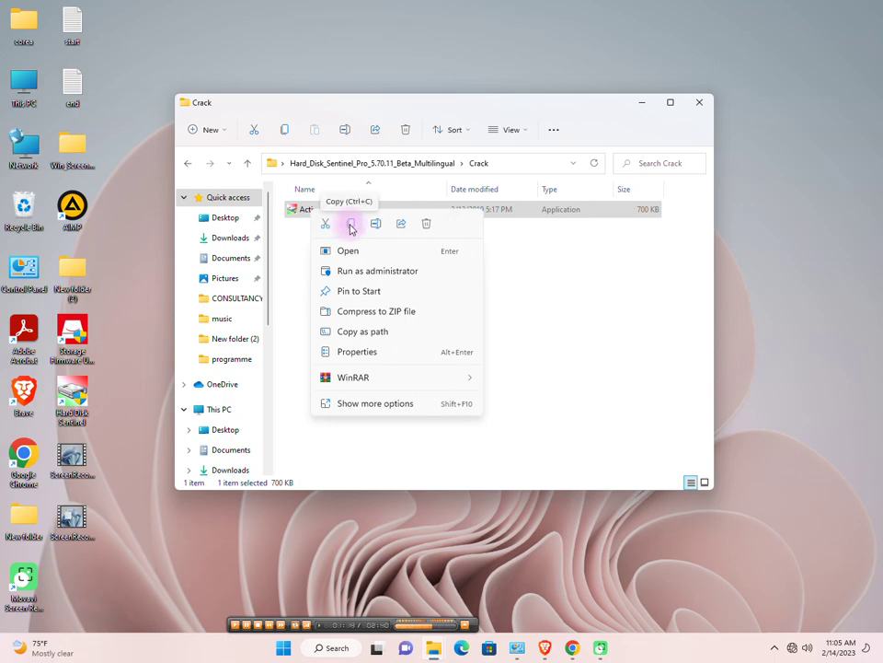
{"action": "mouse_move", "coordinate": [414, 383]}
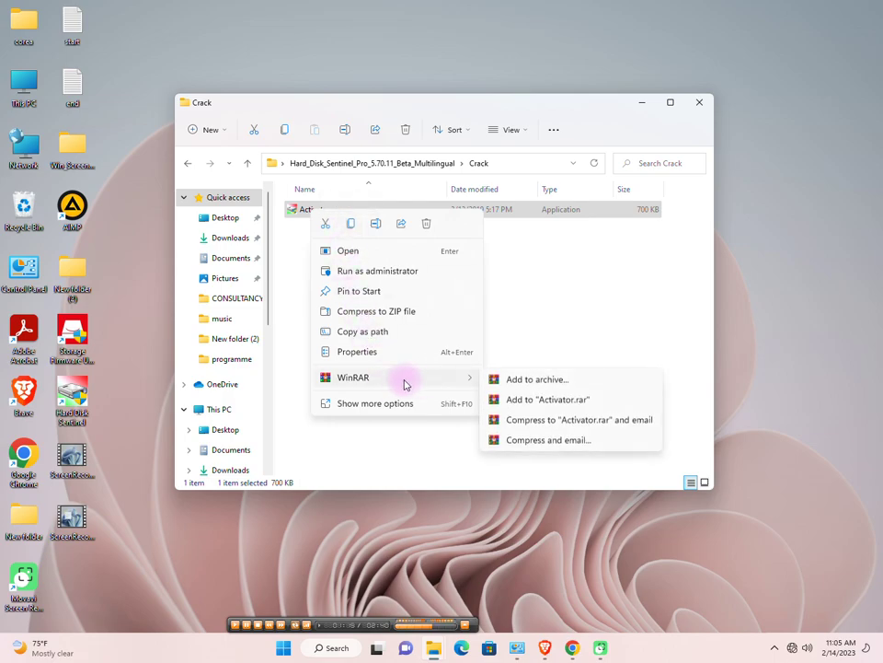
{"action": "left_click", "coordinate": [388, 404]}
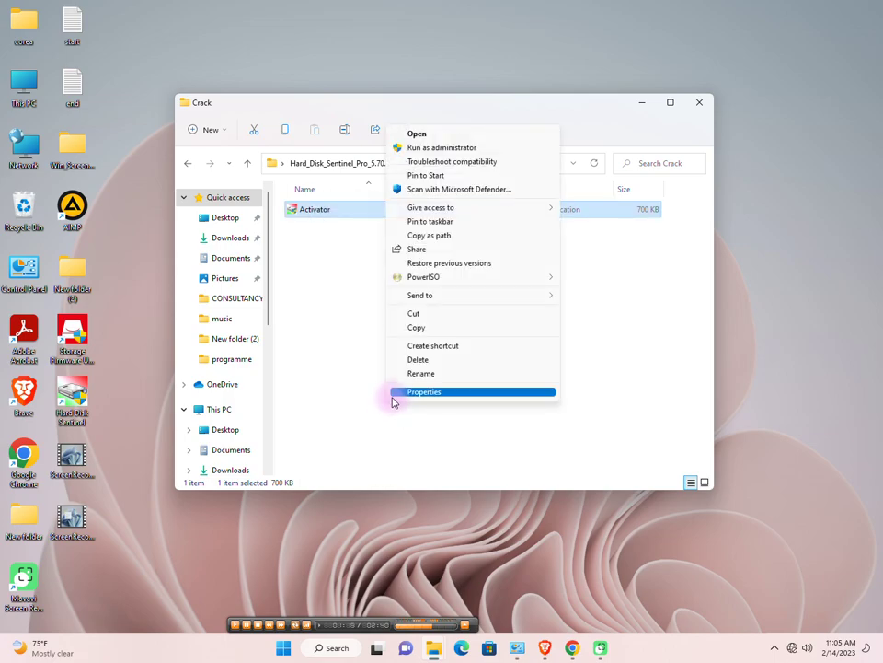
{"action": "left_click", "coordinate": [421, 328]}
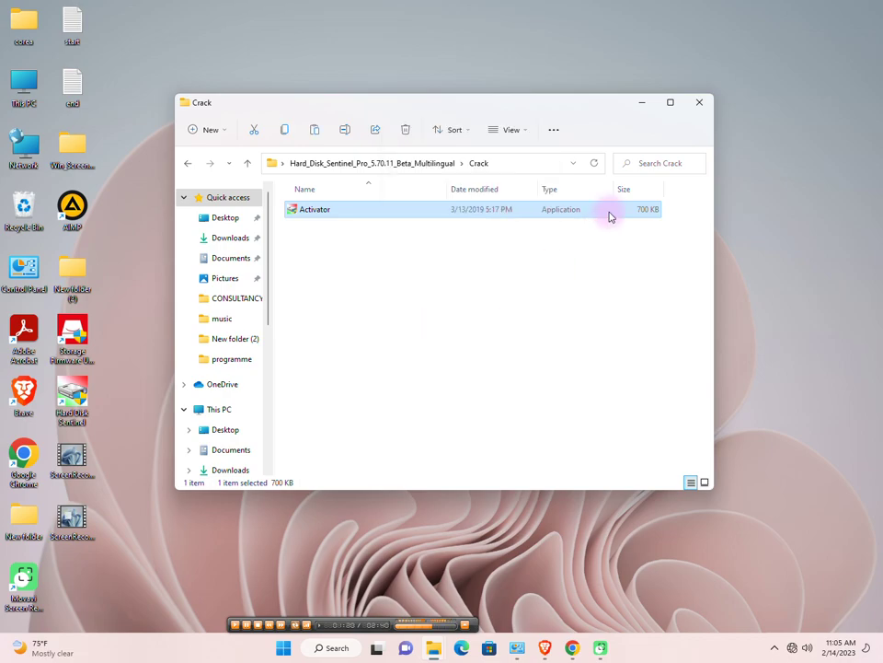
{"action": "left_click", "coordinate": [699, 102]}
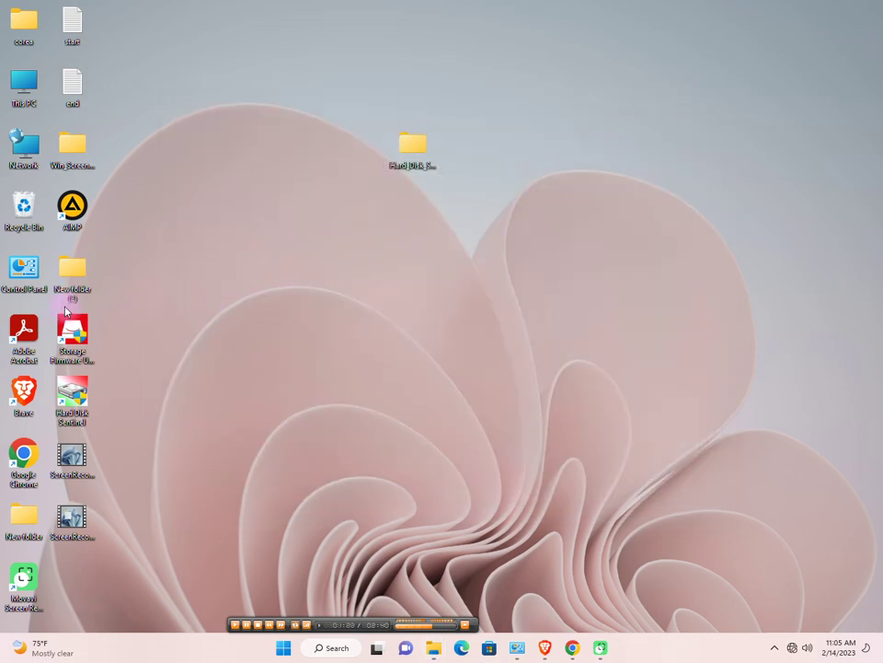
Step: Open the file location of the Hard Disk Sentinel desktop shortcut and move the folder window clear of the desktop icons
{"action": "right_click", "coordinate": [80, 395]}
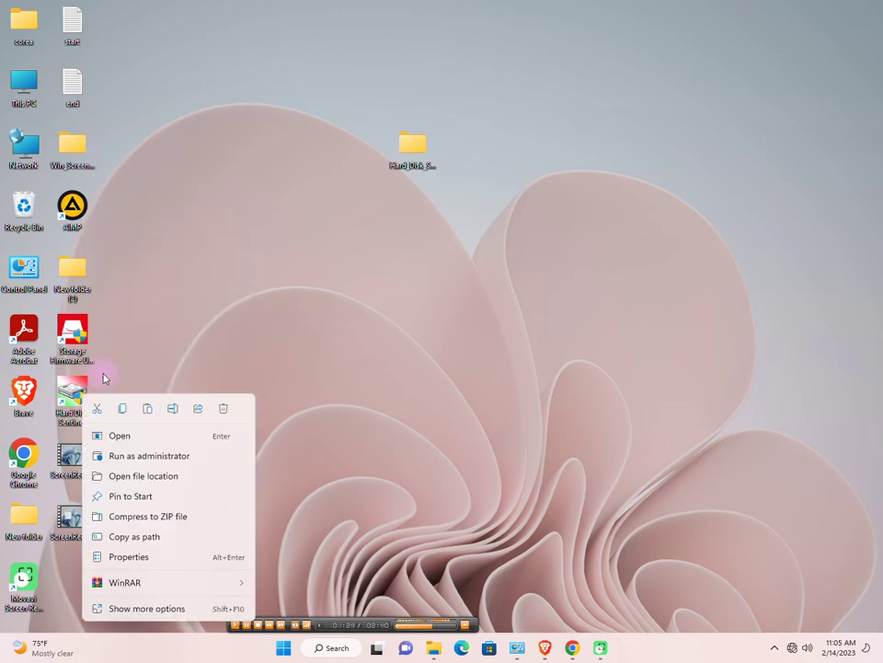
{"action": "left_click", "coordinate": [80, 393]}
{"action": "right_click", "coordinate": [78, 389]}
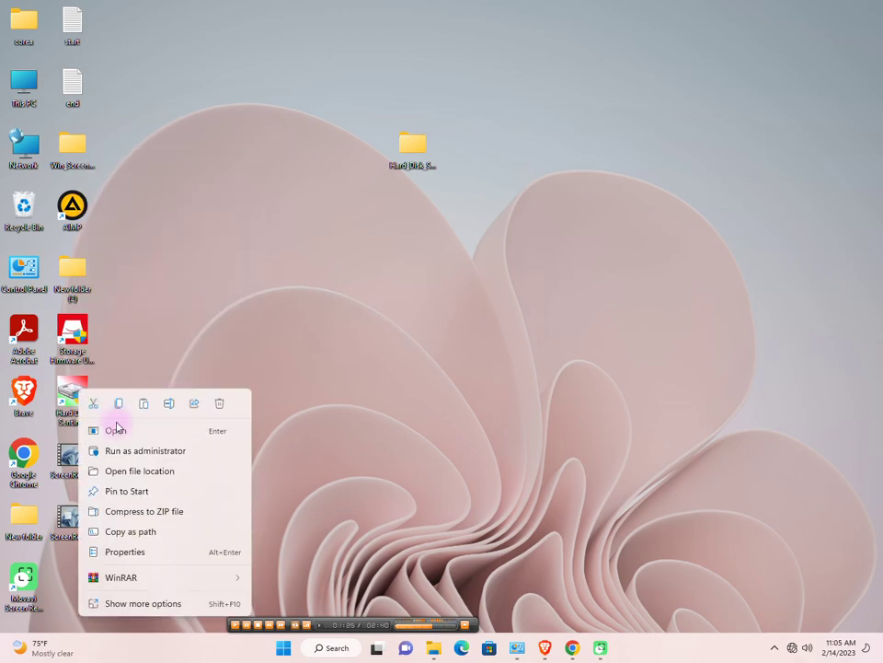
{"action": "left_click", "coordinate": [139, 471]}
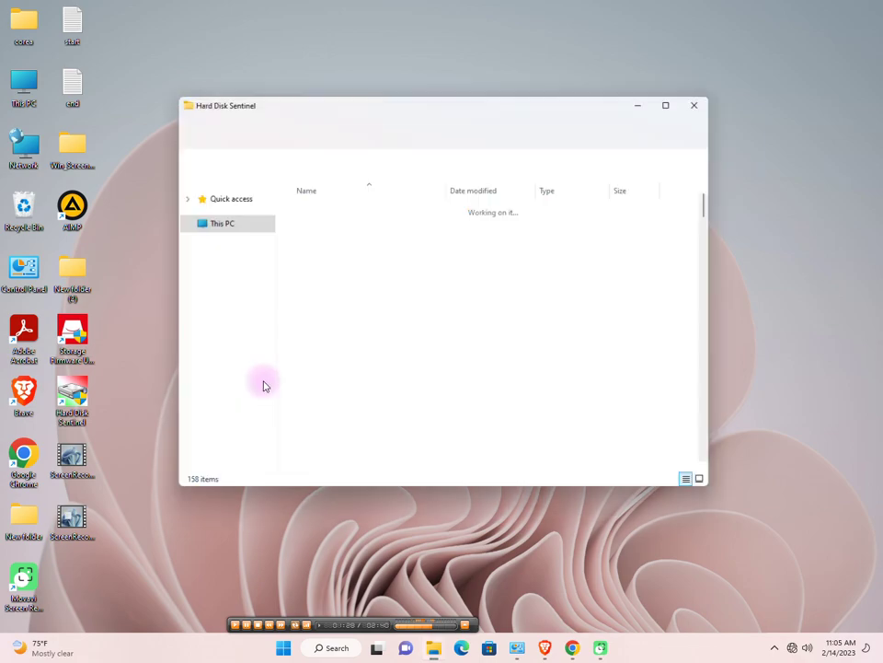
{"action": "left_click_drag", "start_coordinate": [367, 111], "coordinate": [523, 118]}
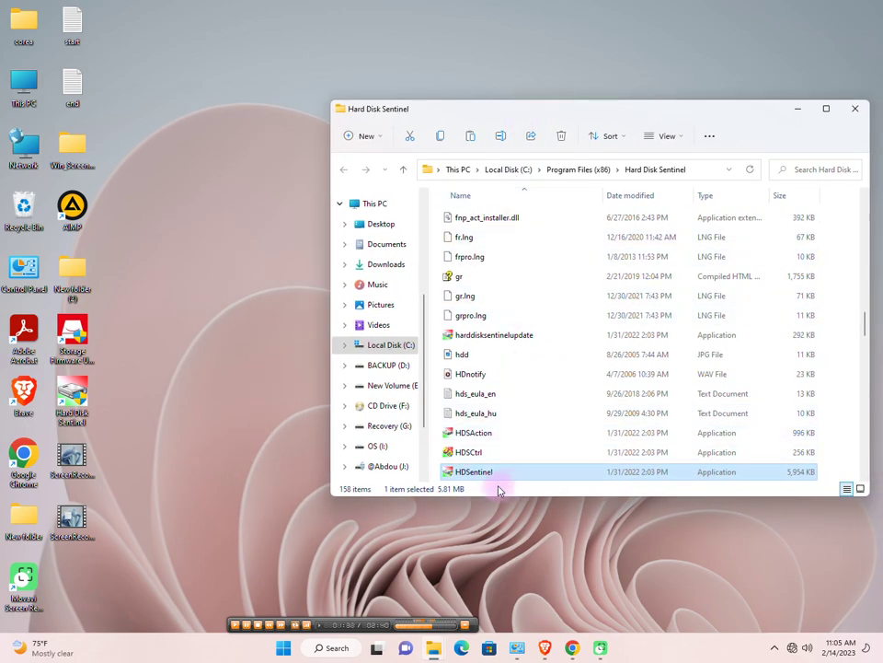
Step: Paste Activator into the Hard Disk Sentinel program folder, replacing the existing file and granting administrator permission
{"action": "left_click", "coordinate": [556, 297]}
{"action": "right_click", "coordinate": [556, 298]}
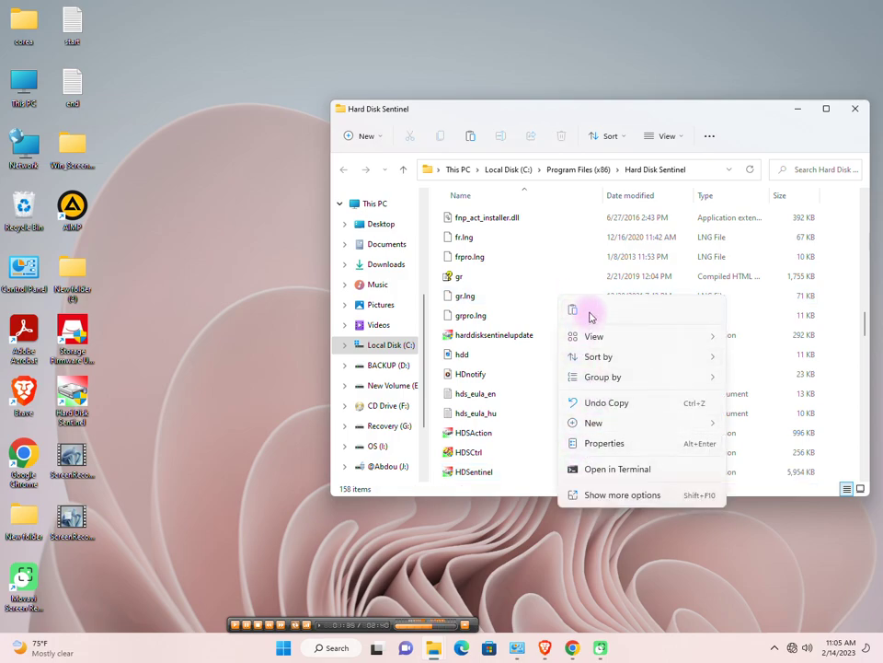
{"action": "left_click", "coordinate": [583, 495]}
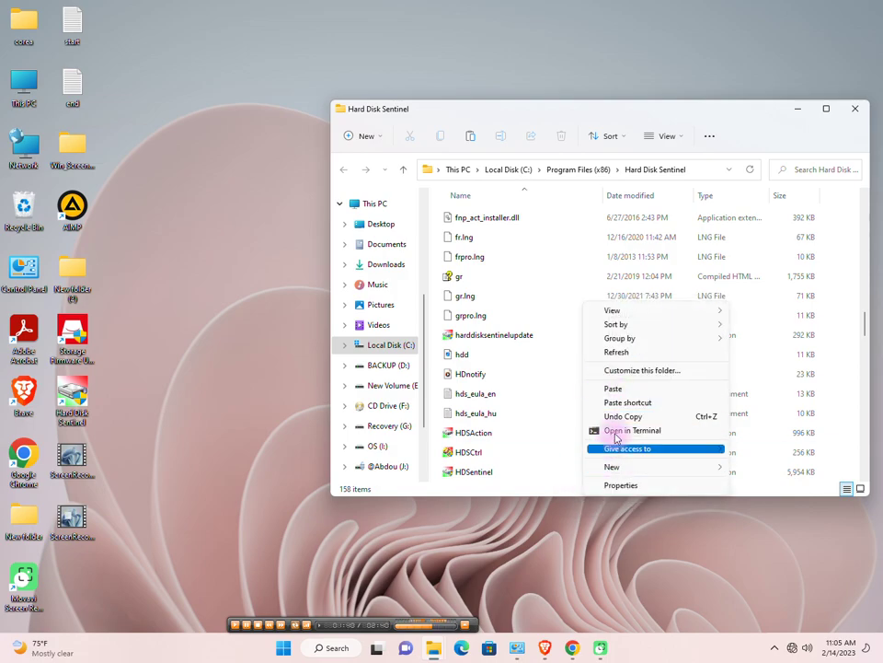
{"action": "left_click", "coordinate": [616, 390]}
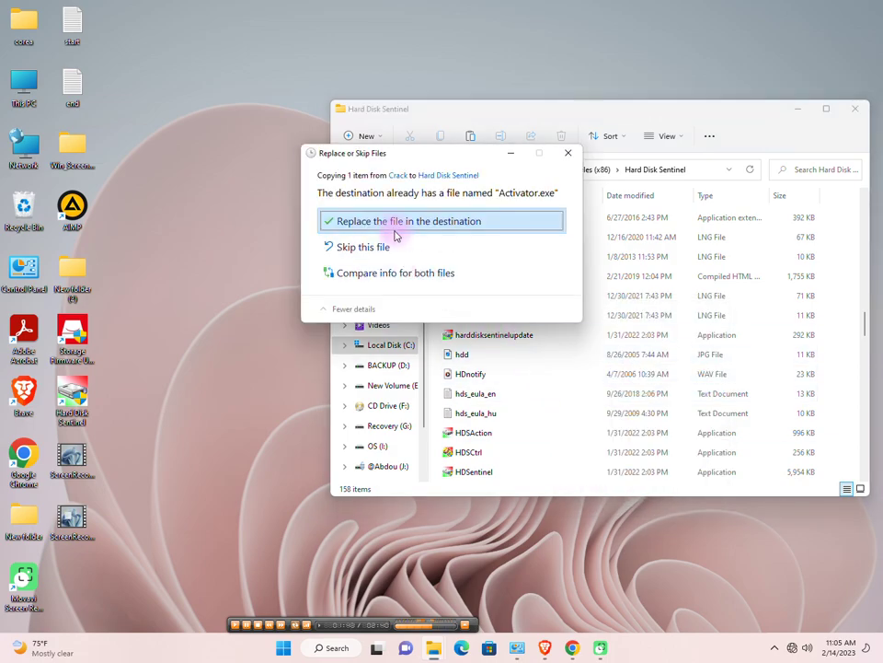
{"action": "left_click", "coordinate": [394, 227]}
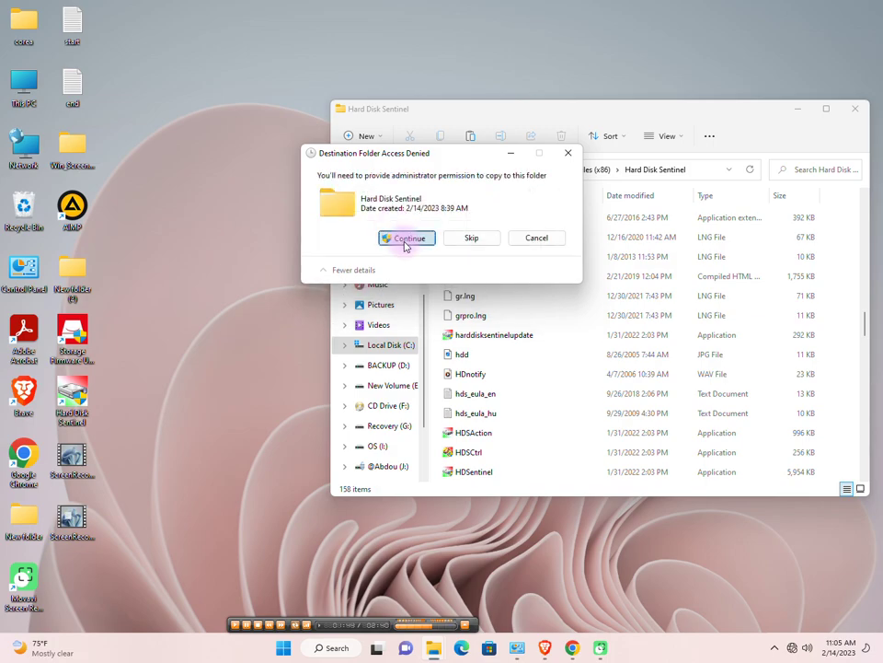
{"action": "left_click", "coordinate": [406, 239]}
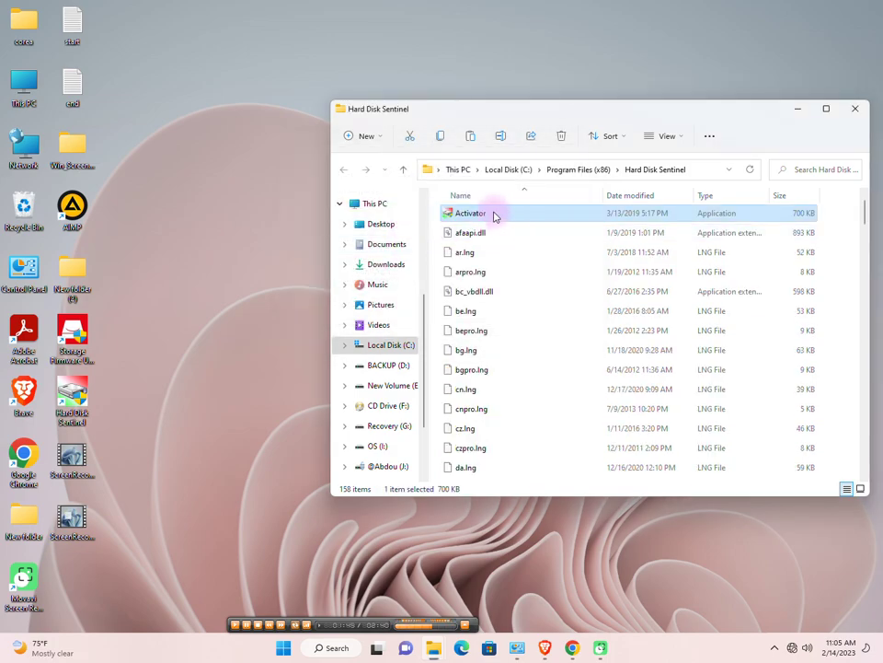
Step: Run Activator as administrator from the Hard Disk Sentinel program folder and set the license to never expire
{"action": "right_click", "coordinate": [470, 216]}
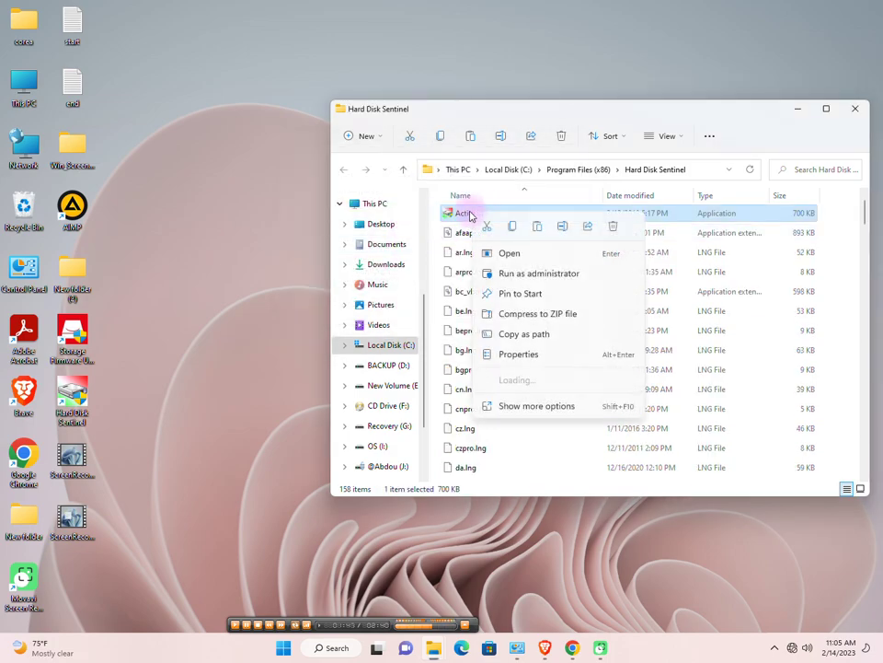
{"action": "left_click", "coordinate": [519, 274]}
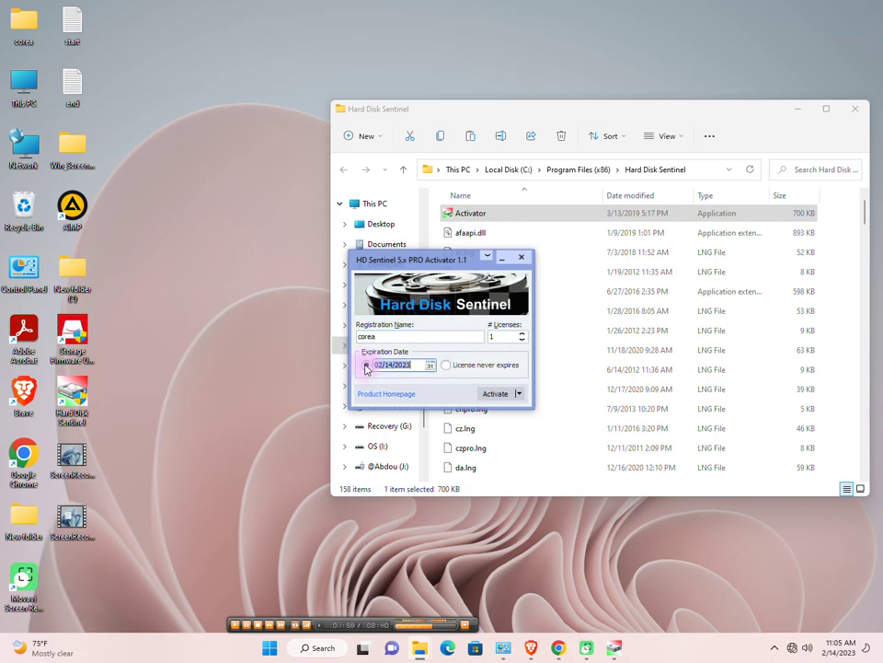
{"action": "left_click", "coordinate": [493, 368]}
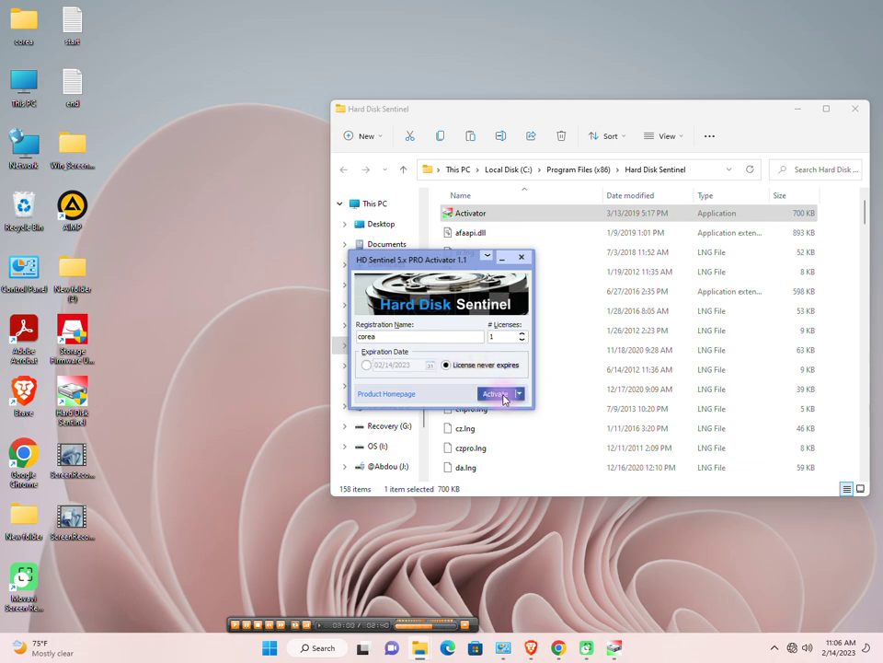
Step: Activate with the Portable option, overwriting the existing HDSentinel.key license file
{"action": "left_click", "coordinate": [519, 395]}
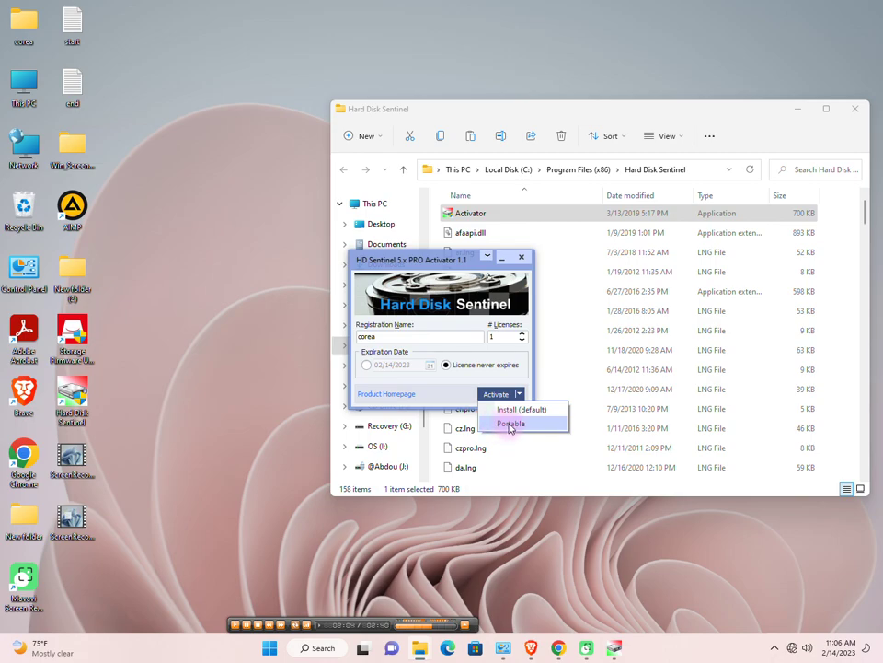
{"action": "left_click", "coordinate": [511, 425]}
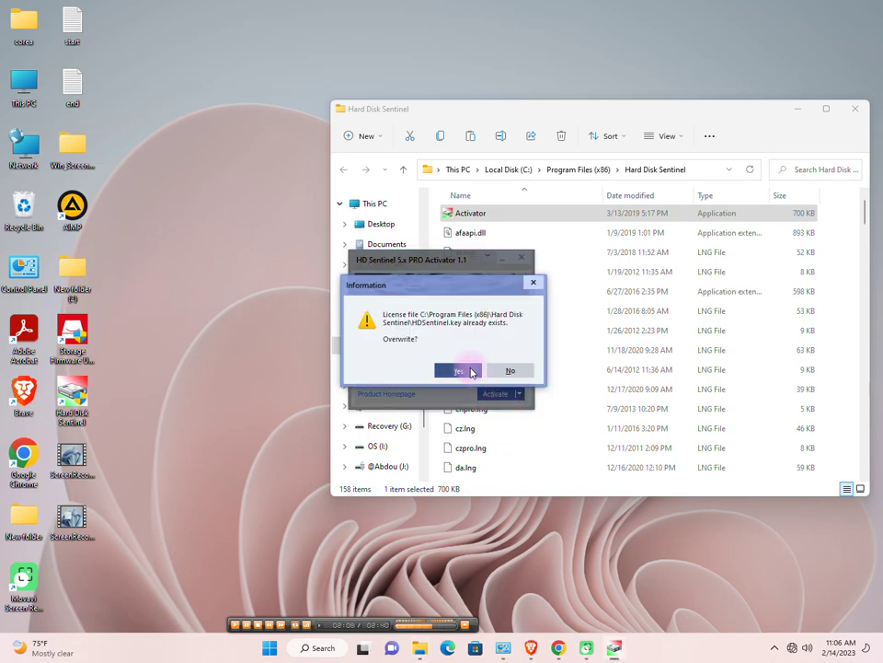
{"action": "left_click", "coordinate": [472, 372]}
{"action": "left_click", "coordinate": [507, 363]}
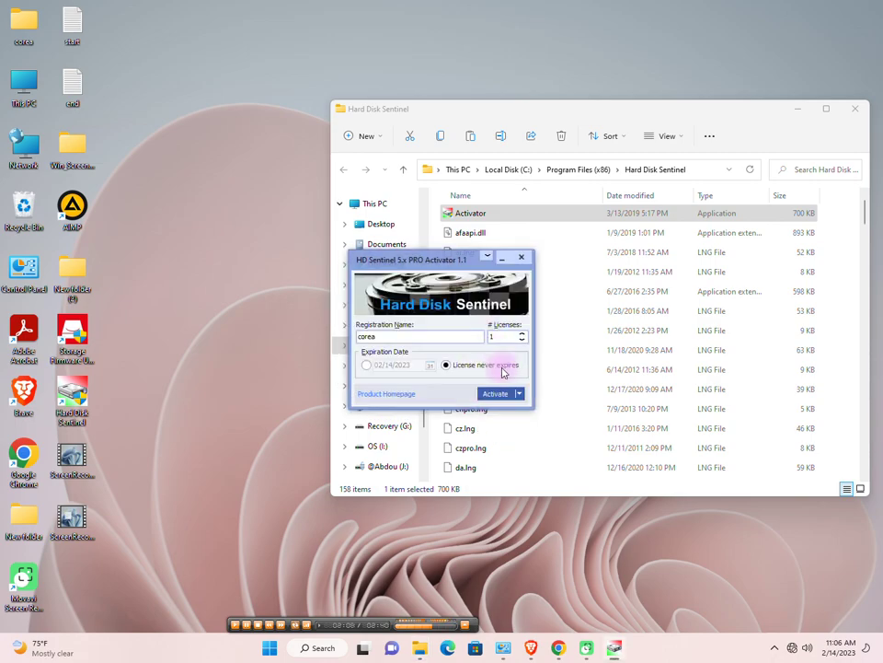
Step: Run the standard activation, overwriting the HDSentinel.key license file again, and close Activator and the program folder window
{"action": "left_click", "coordinate": [496, 395]}
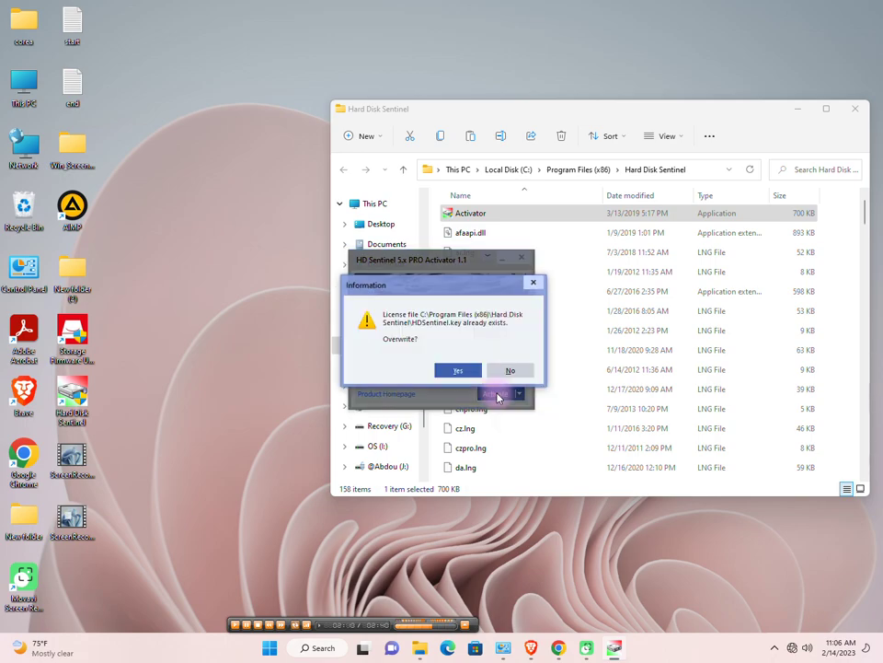
{"action": "left_click", "coordinate": [460, 368]}
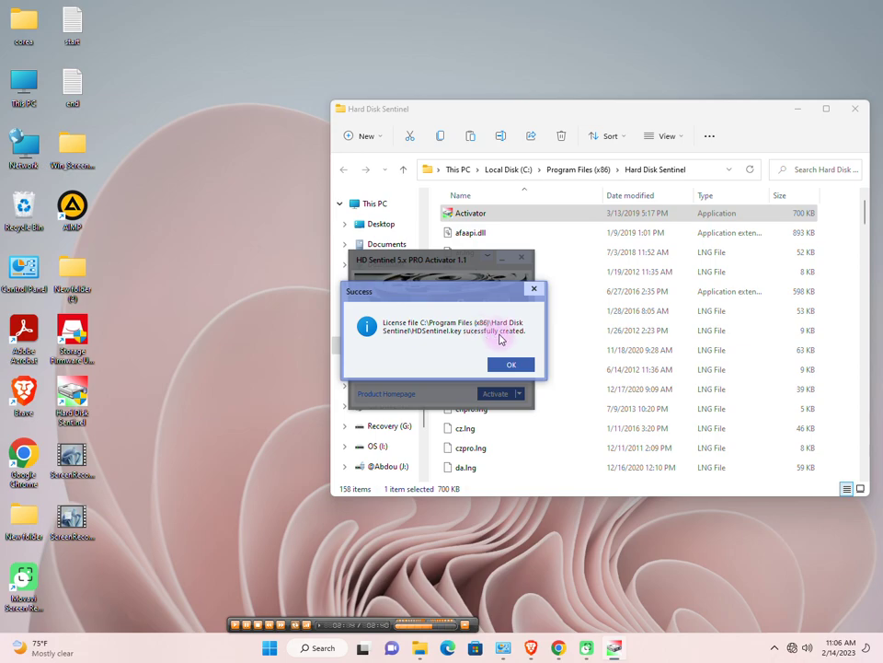
{"action": "left_click", "coordinate": [516, 365]}
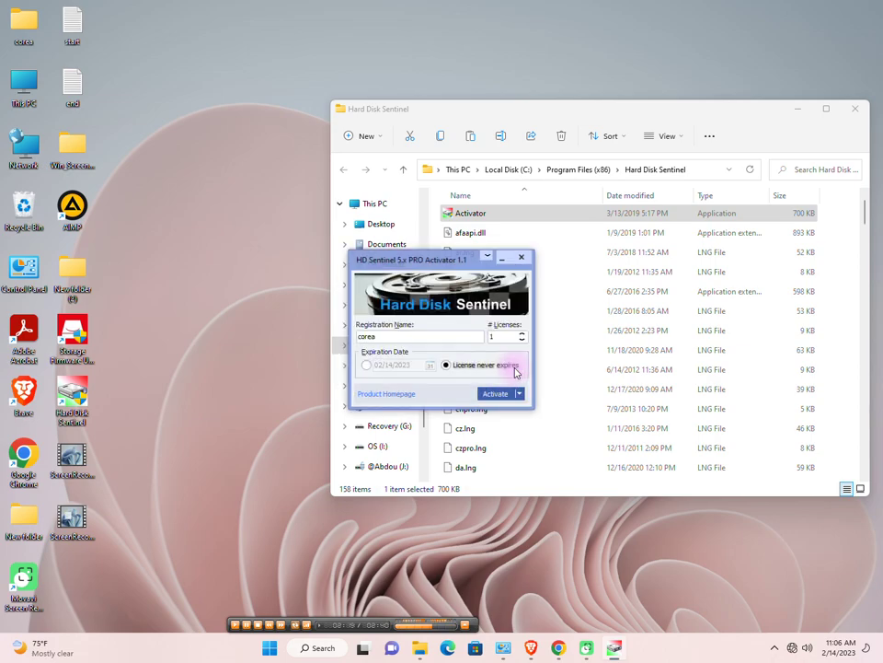
{"action": "left_click", "coordinate": [522, 259]}
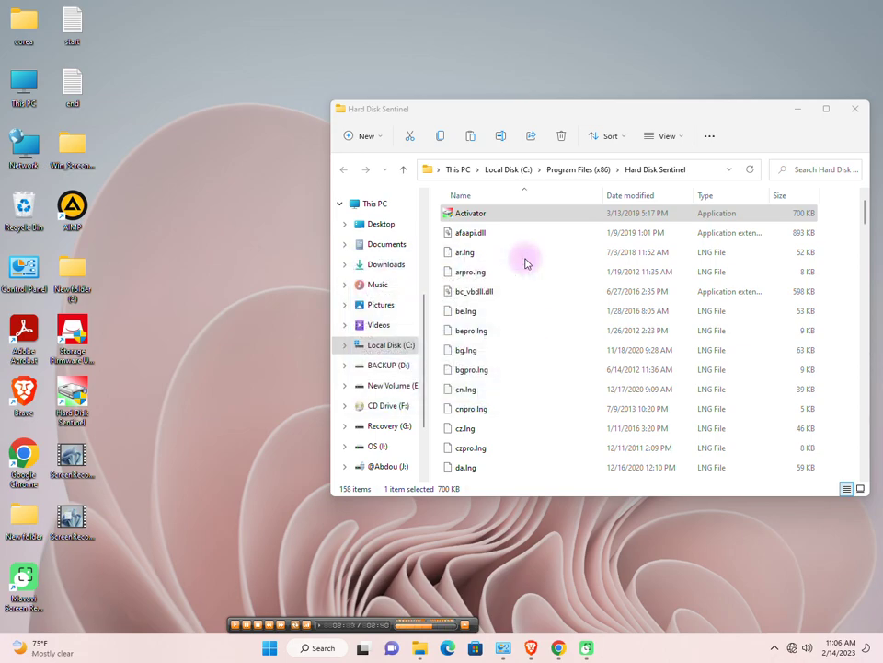
{"action": "left_click", "coordinate": [855, 111]}
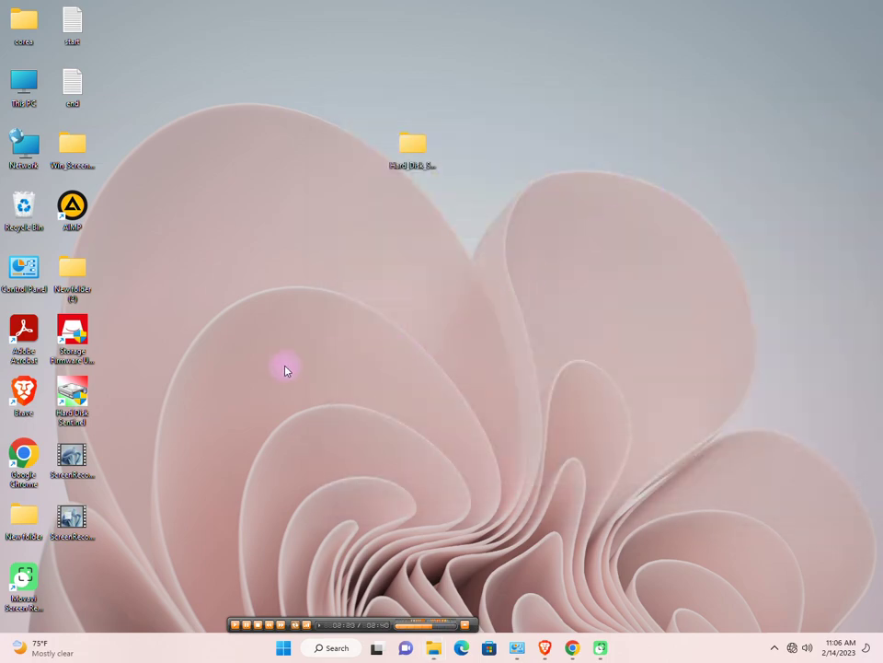
Step: Launch Hard Disk Sentinel from its desktop shortcut, move its window higher on the desktop and widen it
{"action": "right_click", "coordinate": [69, 394]}
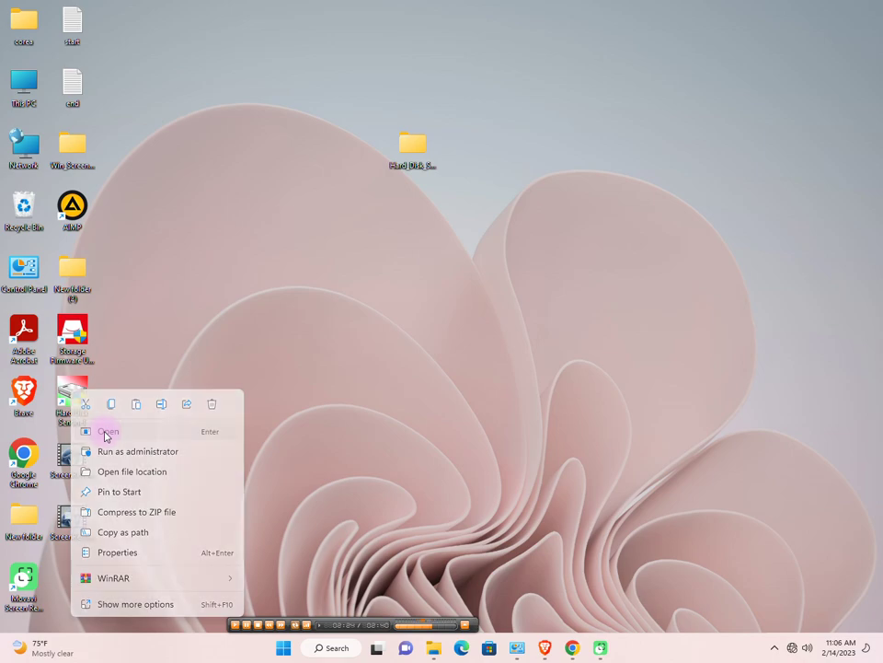
{"action": "left_click", "coordinate": [105, 435]}
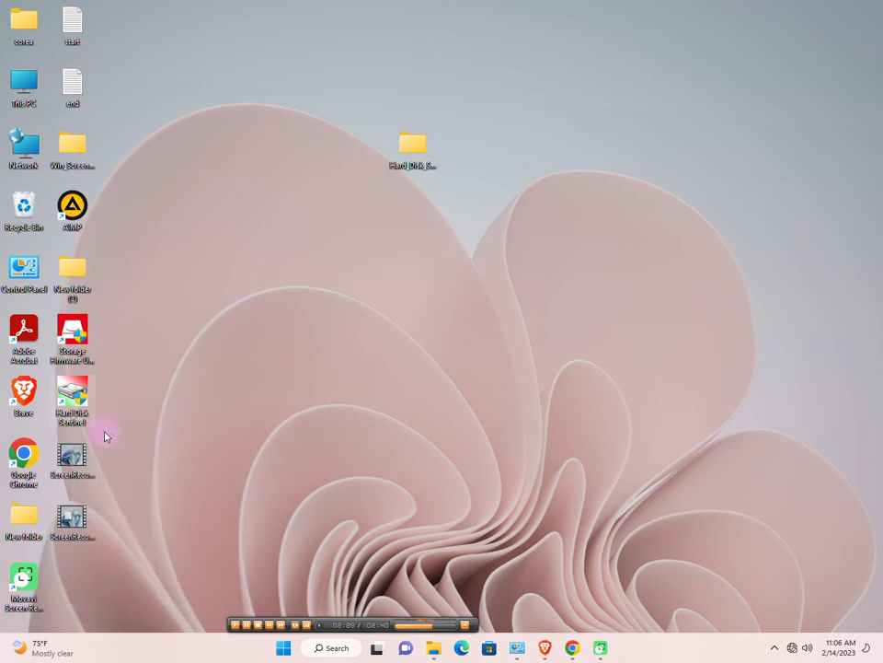
{"action": "right_click", "coordinate": [76, 394]}
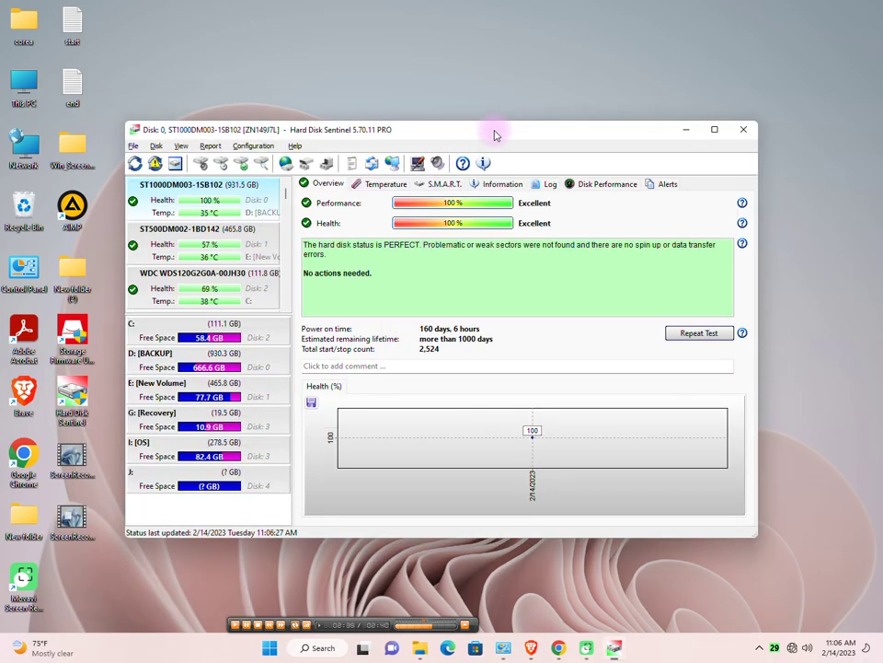
{"action": "left_click_drag", "start_coordinate": [494, 135], "coordinate": [479, 98]}
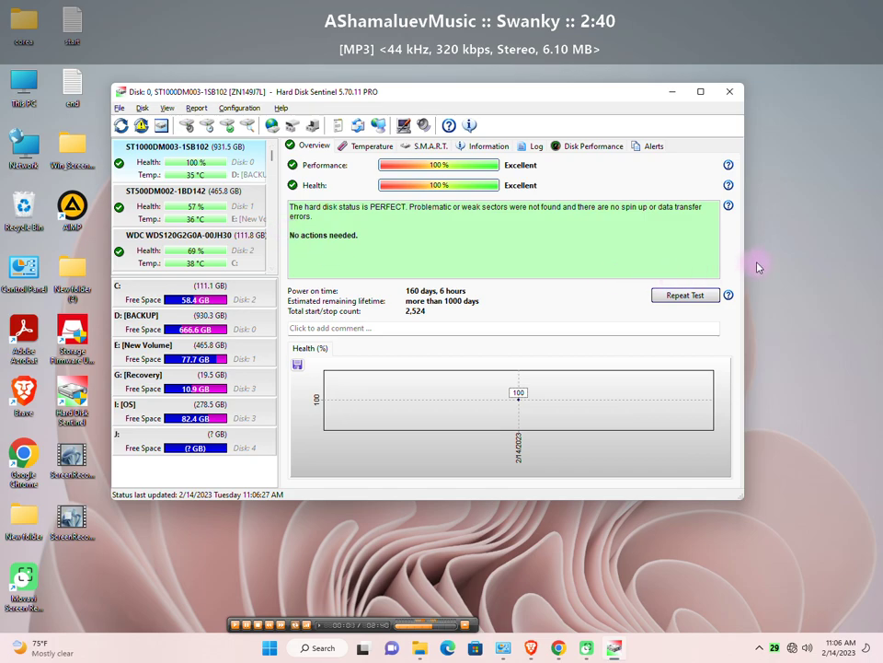
{"action": "left_click_drag", "start_coordinate": [745, 262], "coordinate": [818, 288]}
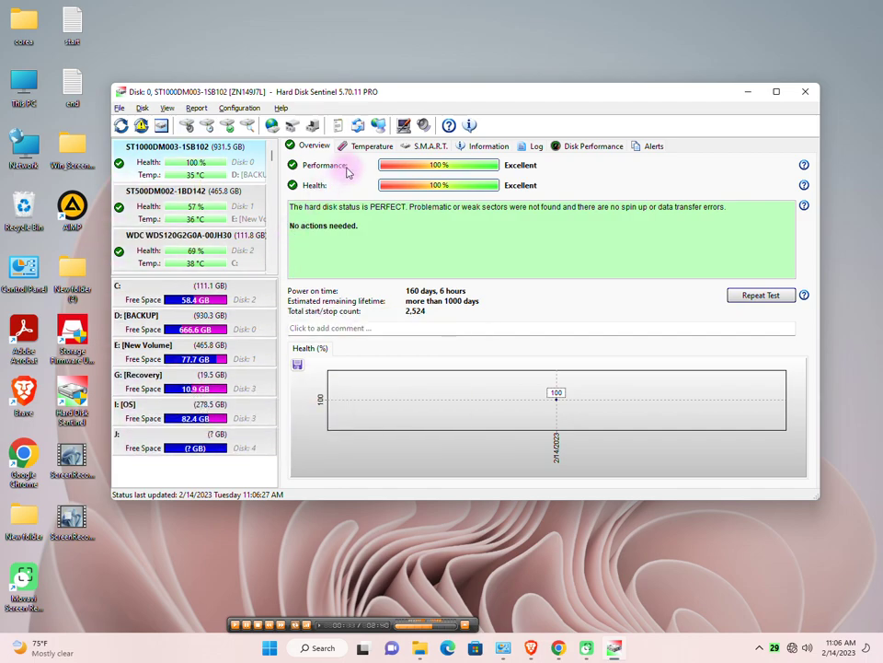
Step: In the configuration's Hard Disk Drives list, enable TOSHIBA MK3275GSX and USB SanDisk 3.2Gen1 for the status window and save
{"action": "left_click", "coordinate": [404, 126]}
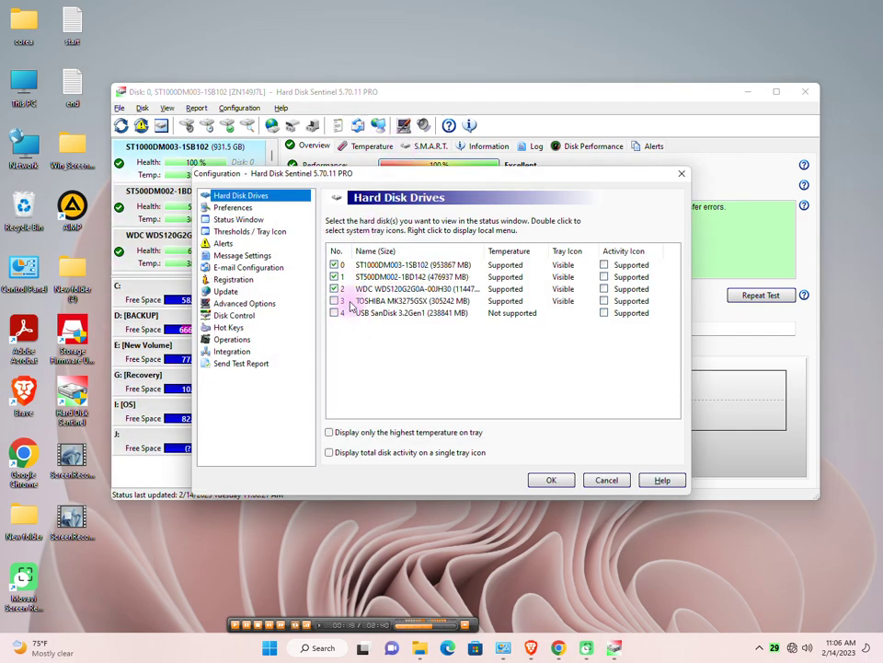
{"action": "left_click", "coordinate": [337, 303]}
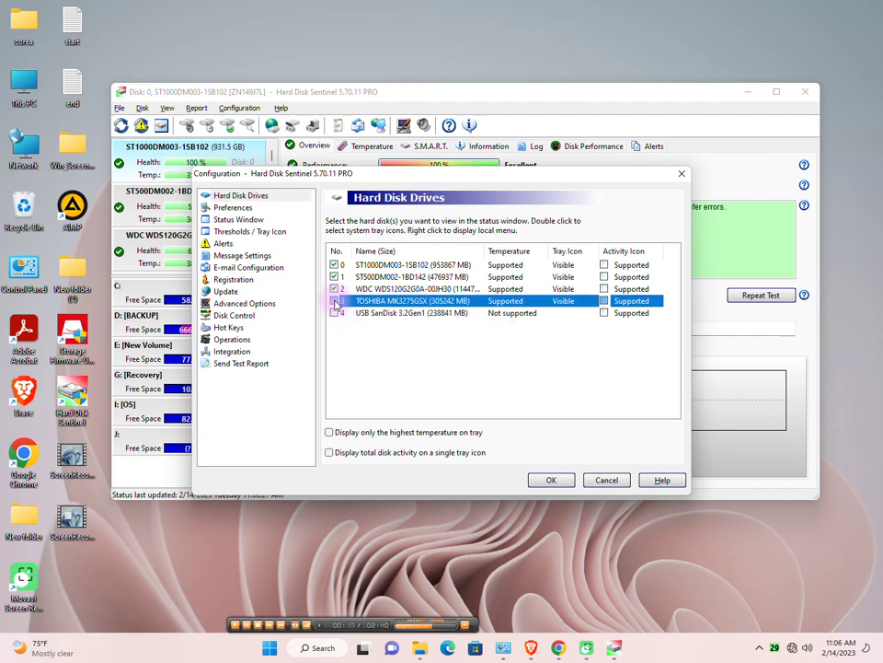
{"action": "left_click", "coordinate": [334, 318]}
{"action": "left_click", "coordinate": [335, 313]}
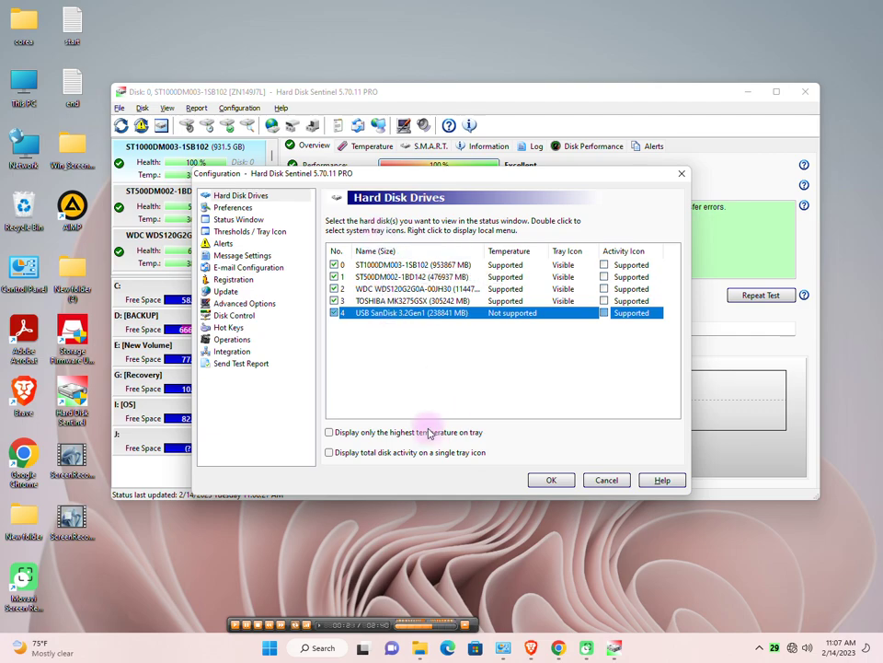
{"action": "left_click", "coordinate": [553, 480]}
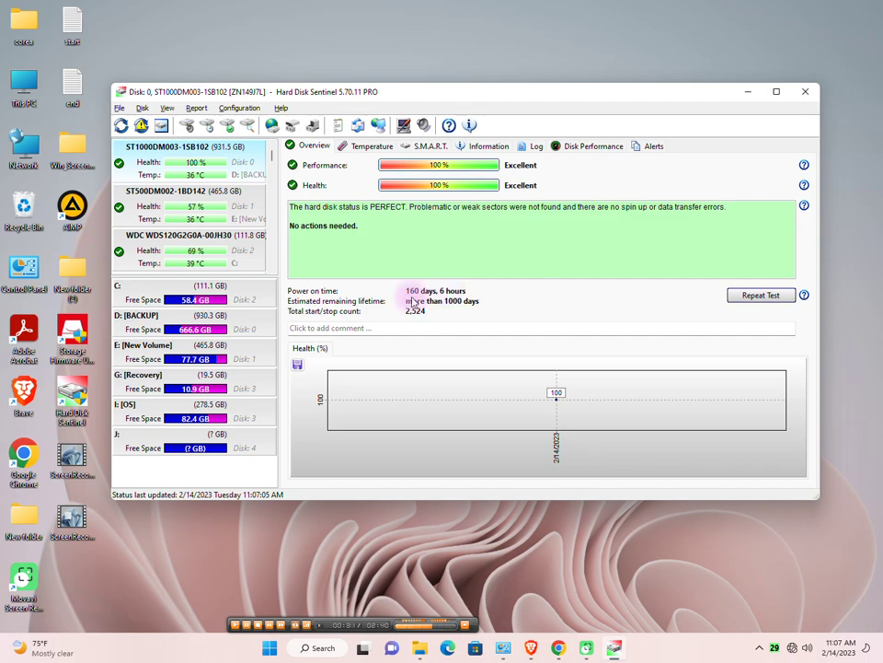
Step: View the partition information of drive I: [OS], browse the drive's contents in File Explorer, and close that folder window
{"action": "left_click", "coordinate": [149, 416]}
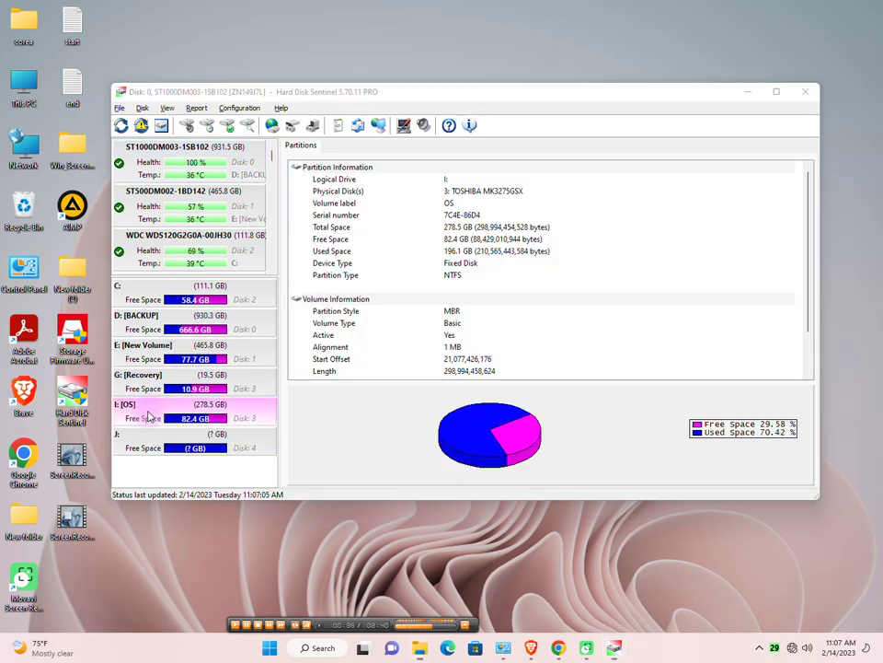
{"action": "double_click", "coordinate": [149, 416]}
{"action": "scroll", "coordinate": [760, 298], "scroll_direction": "down", "scroll_amount": 4}
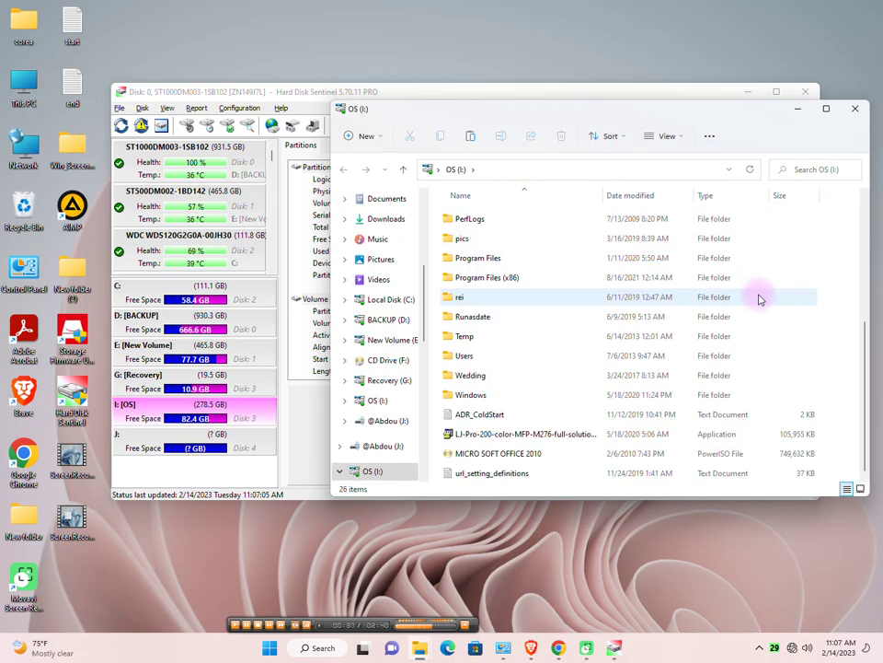
{"action": "left_click", "coordinate": [856, 110]}
Step: Try to show the Temperature and Information views with drive I: [OS] selected, and look over the available report options
{"action": "left_click", "coordinate": [168, 107]}
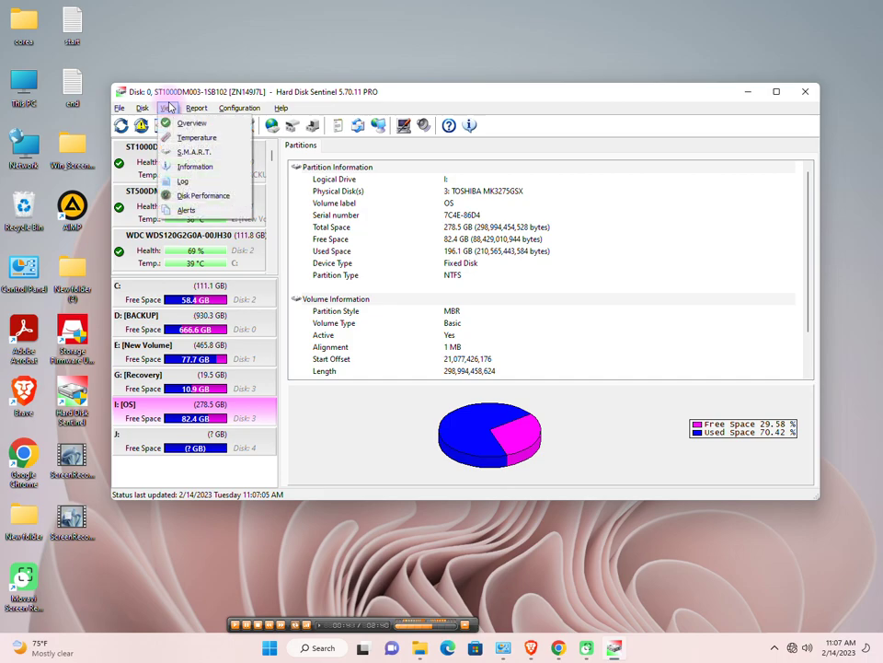
{"action": "left_click", "coordinate": [189, 137]}
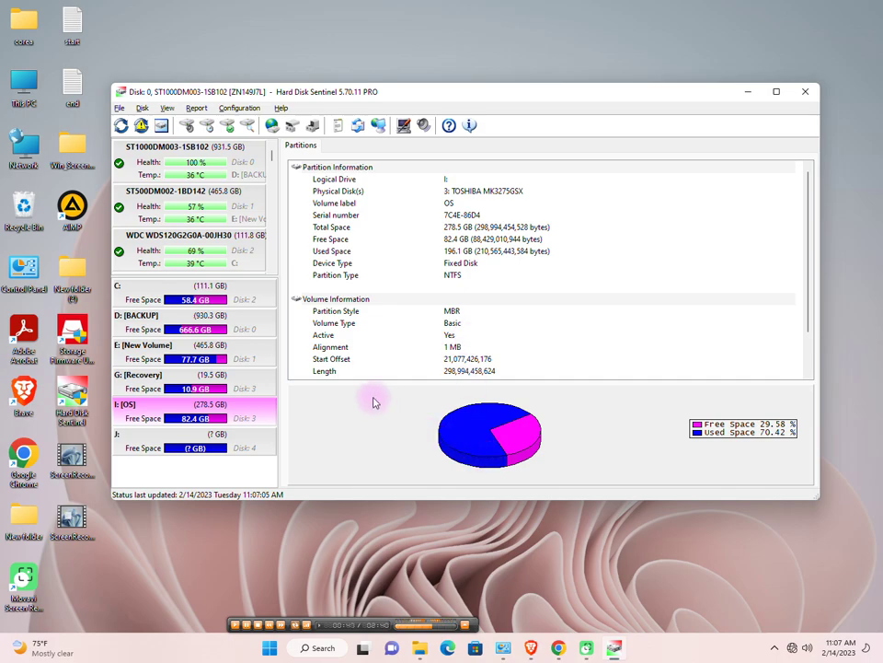
{"action": "left_click", "coordinate": [189, 108]}
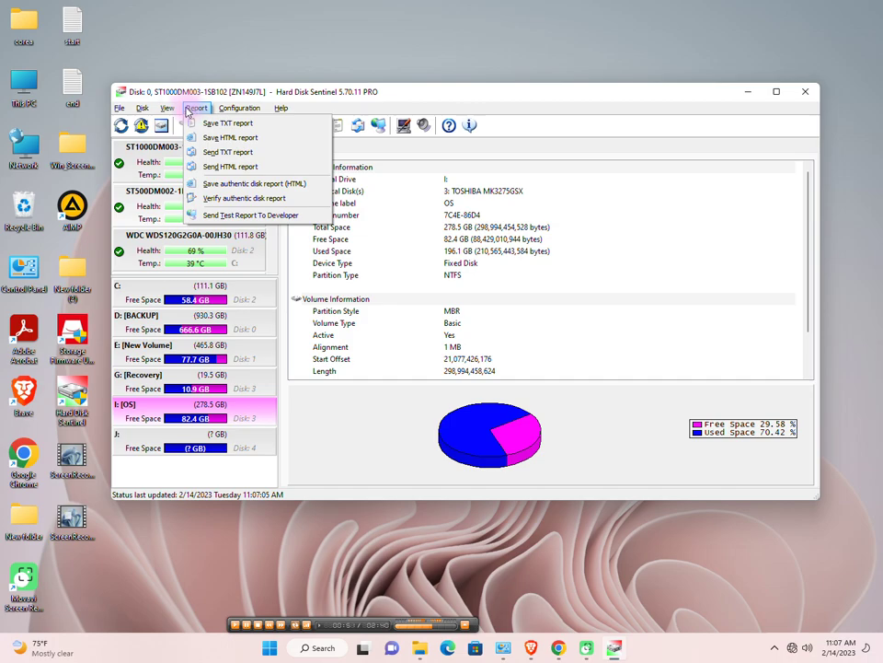
{"action": "mouse_move", "coordinate": [166, 109]}
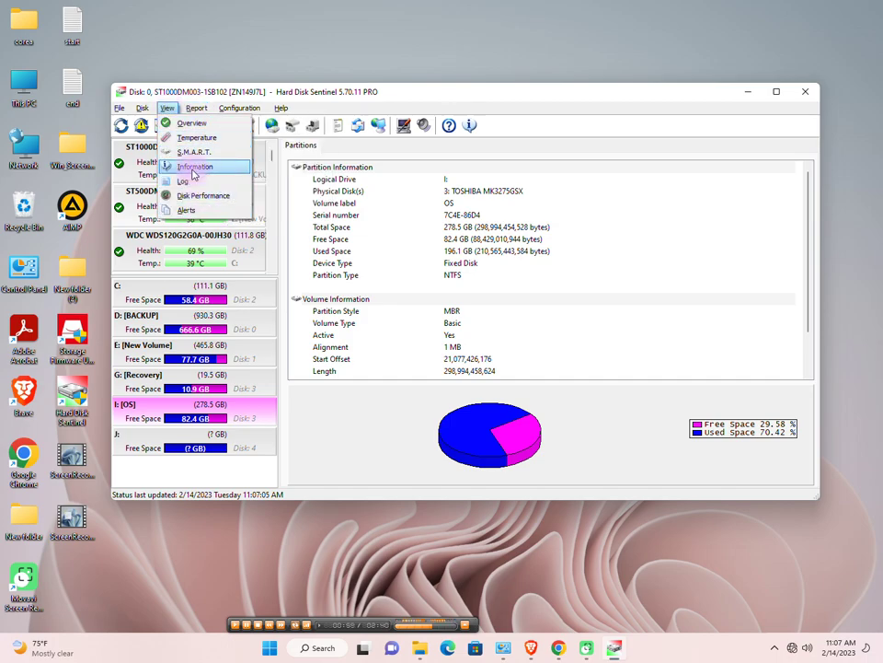
{"action": "left_click", "coordinate": [193, 171]}
{"action": "left_click", "coordinate": [167, 107]}
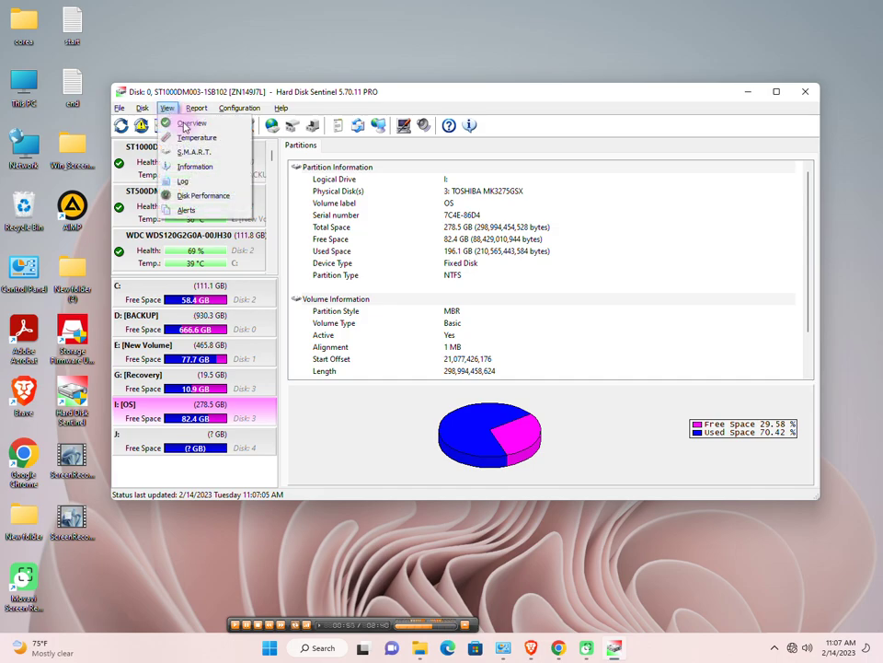
{"action": "left_click", "coordinate": [189, 140]}
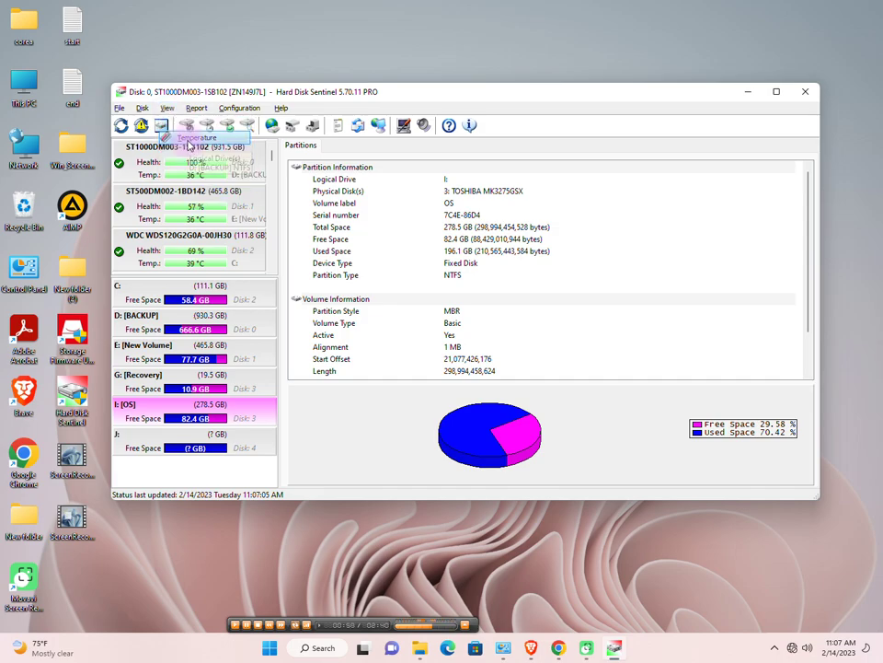
Step: View the About information of Hard Disk Sentinel and close it
{"action": "left_click", "coordinate": [283, 109]}
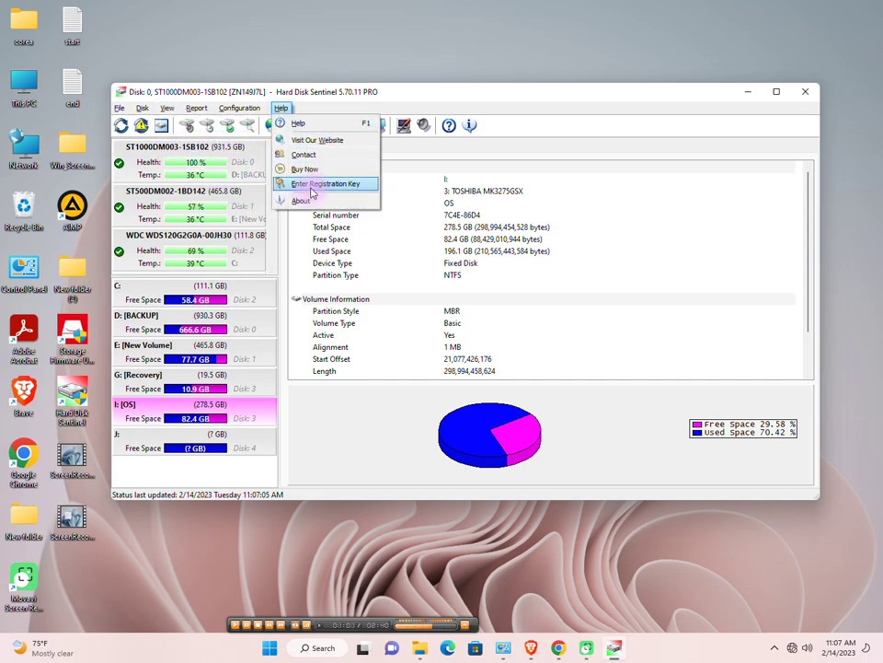
{"action": "left_click", "coordinate": [301, 201]}
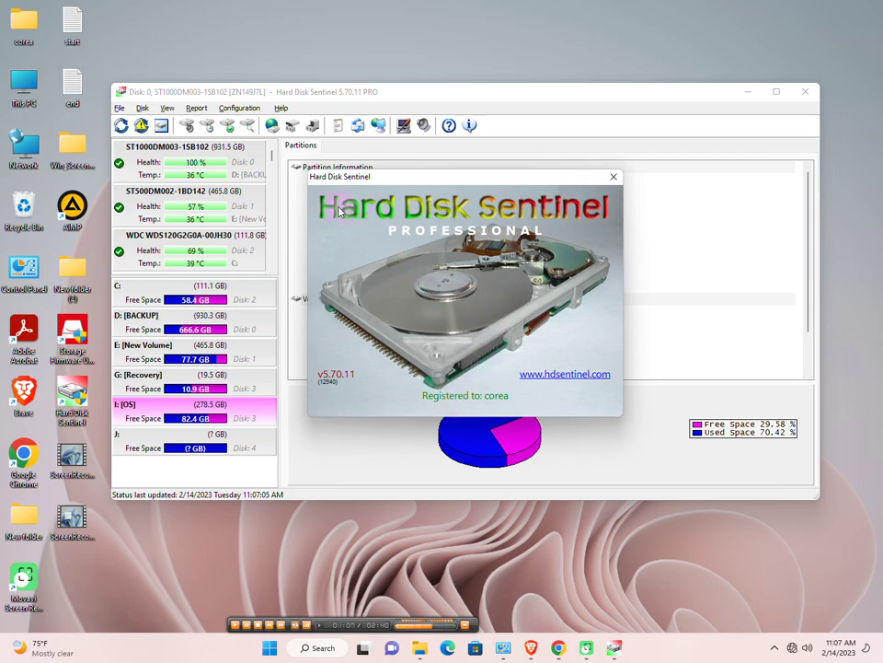
{"action": "left_click", "coordinate": [614, 176]}
Step: Check the program status and license validity on the Registration page, accept the configuration, and close Hard Disk Sentinel
{"action": "left_click", "coordinate": [281, 108]}
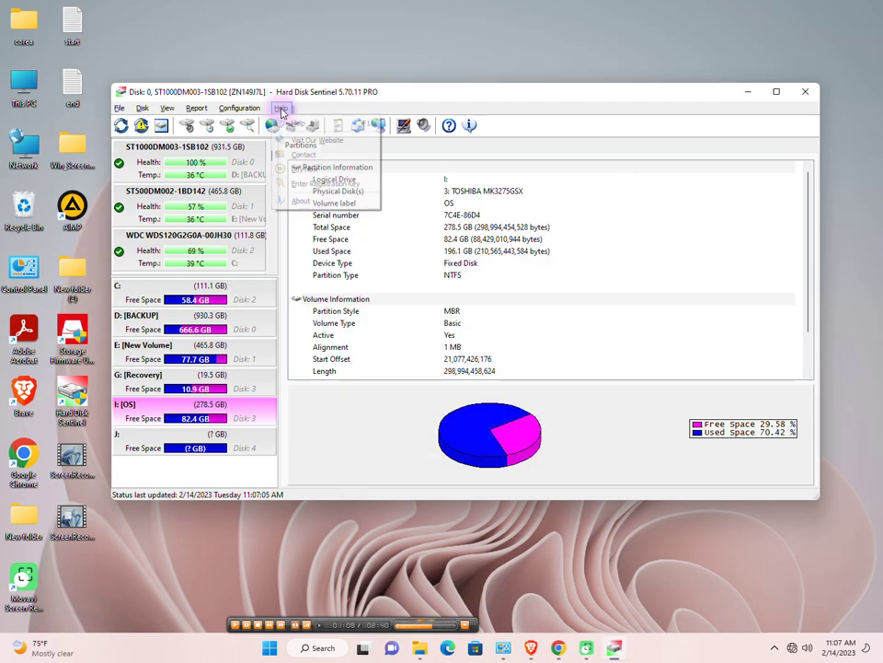
{"action": "left_click", "coordinate": [302, 187]}
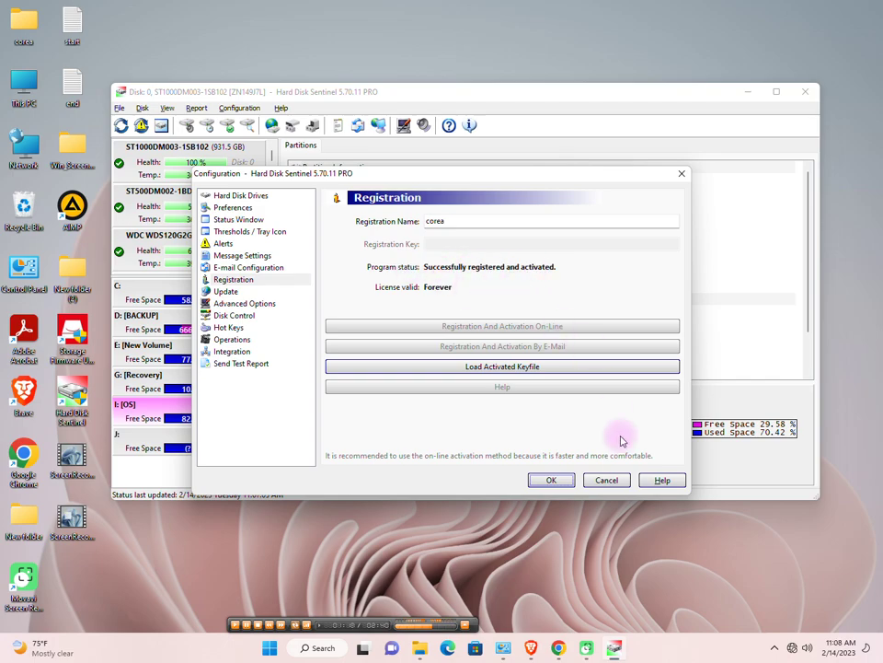
{"action": "left_click", "coordinate": [561, 485]}
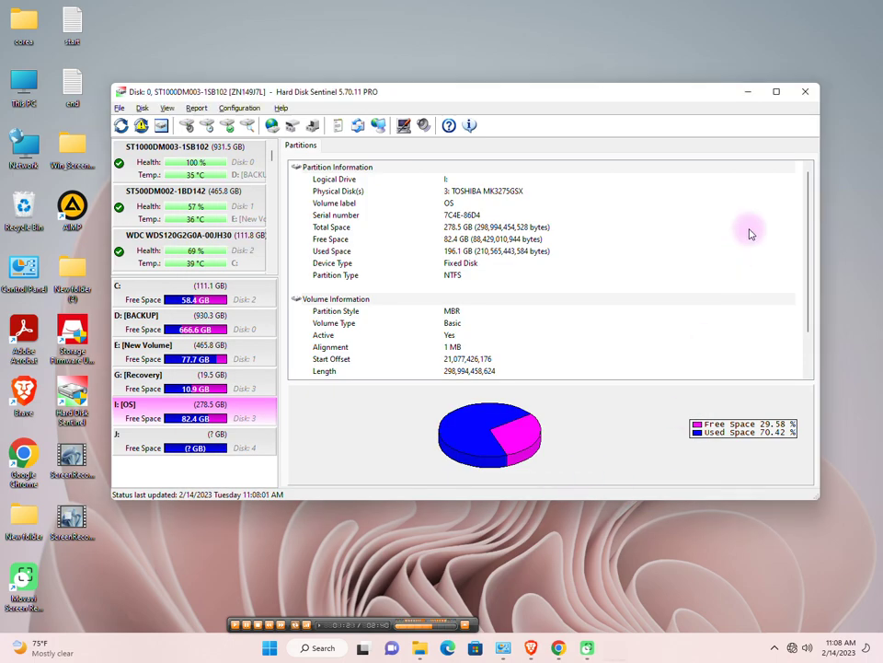
{"action": "left_click", "coordinate": [806, 93]}
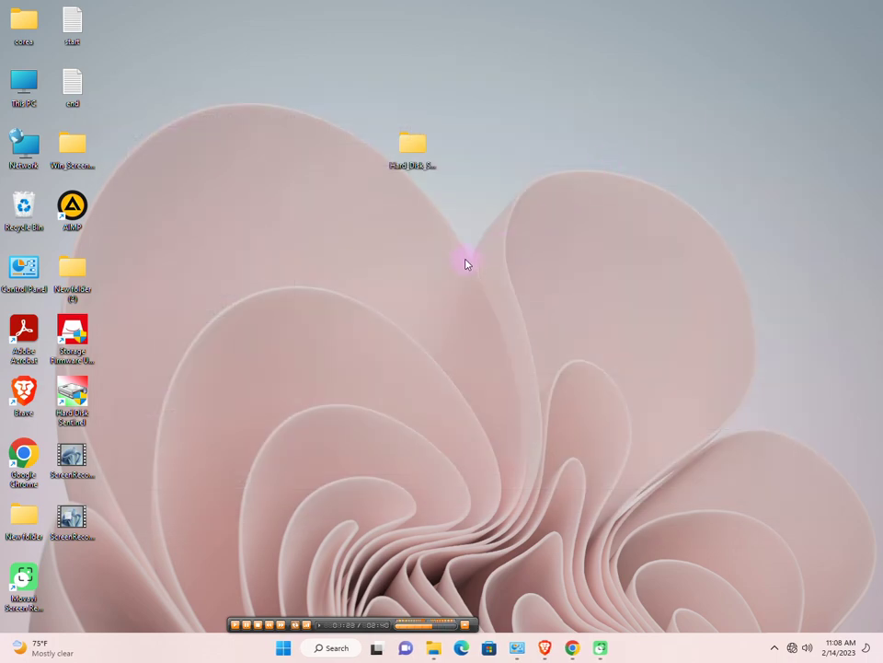
Step: Open the end text file from the desktop in Notepad and select all of its text
{"action": "double_click", "coordinate": [73, 88]}
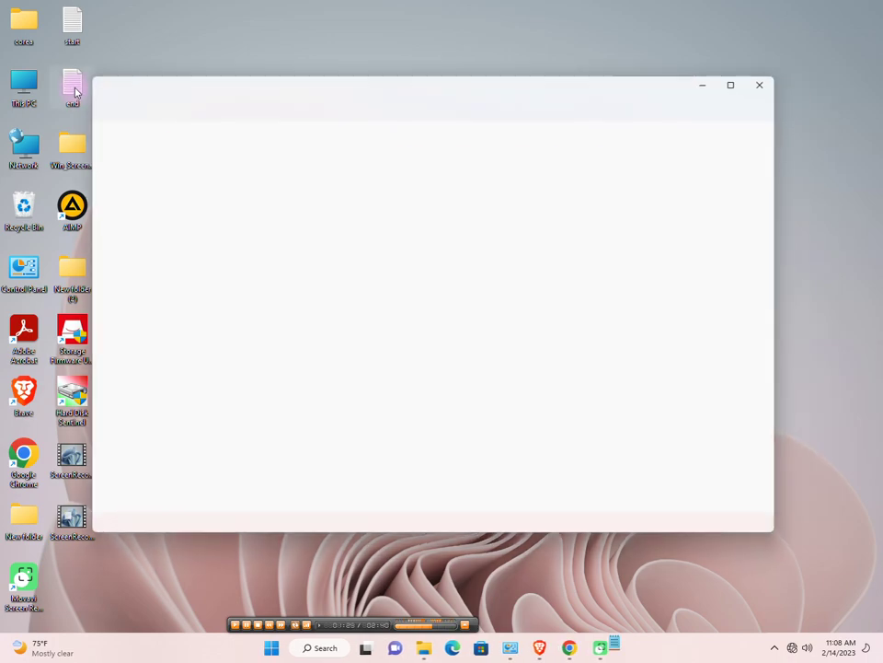
{"action": "left_click", "coordinate": [466, 179]}
{"action": "left_click_drag", "start_coordinate": [467, 178], "coordinate": [102, 136]}
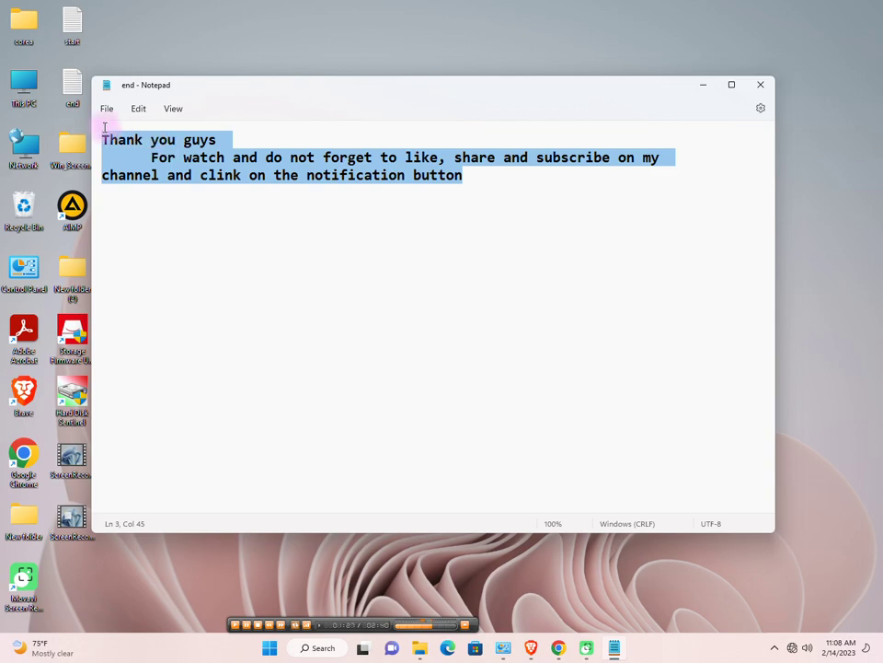